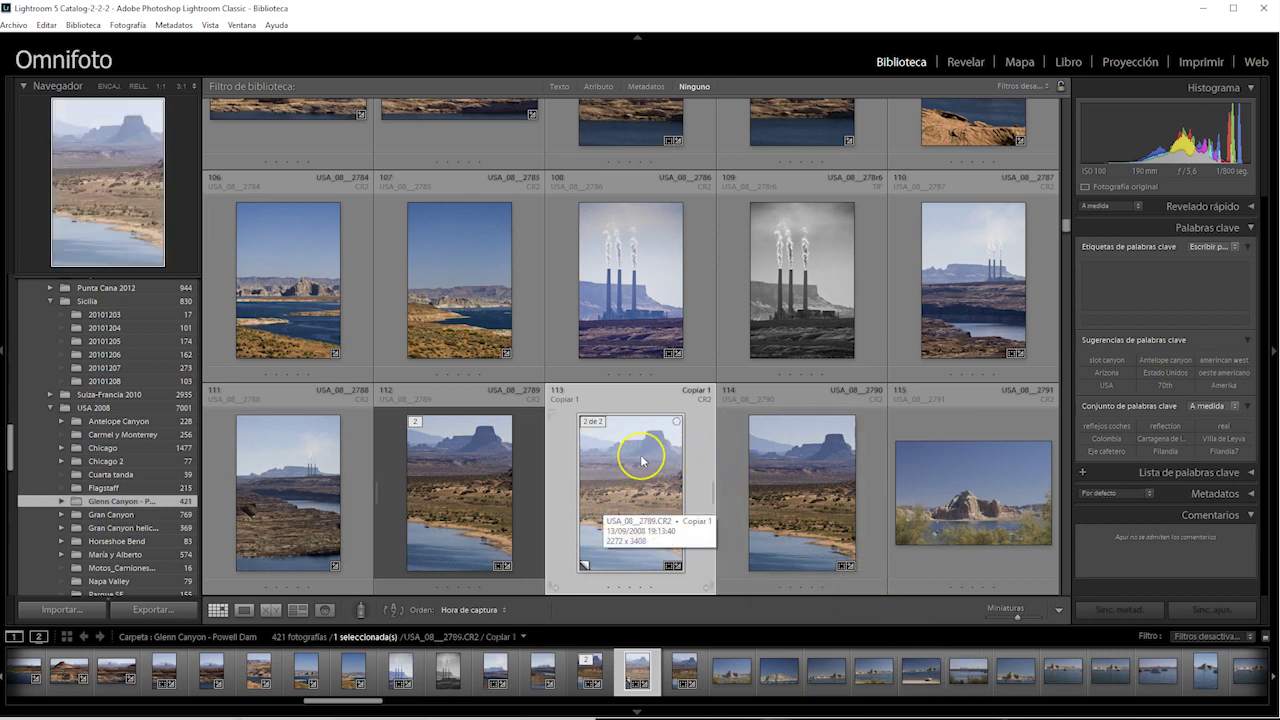
# Open the desert lake photo in the Develop (Revelar) module.
pyautogui.click(615, 487)
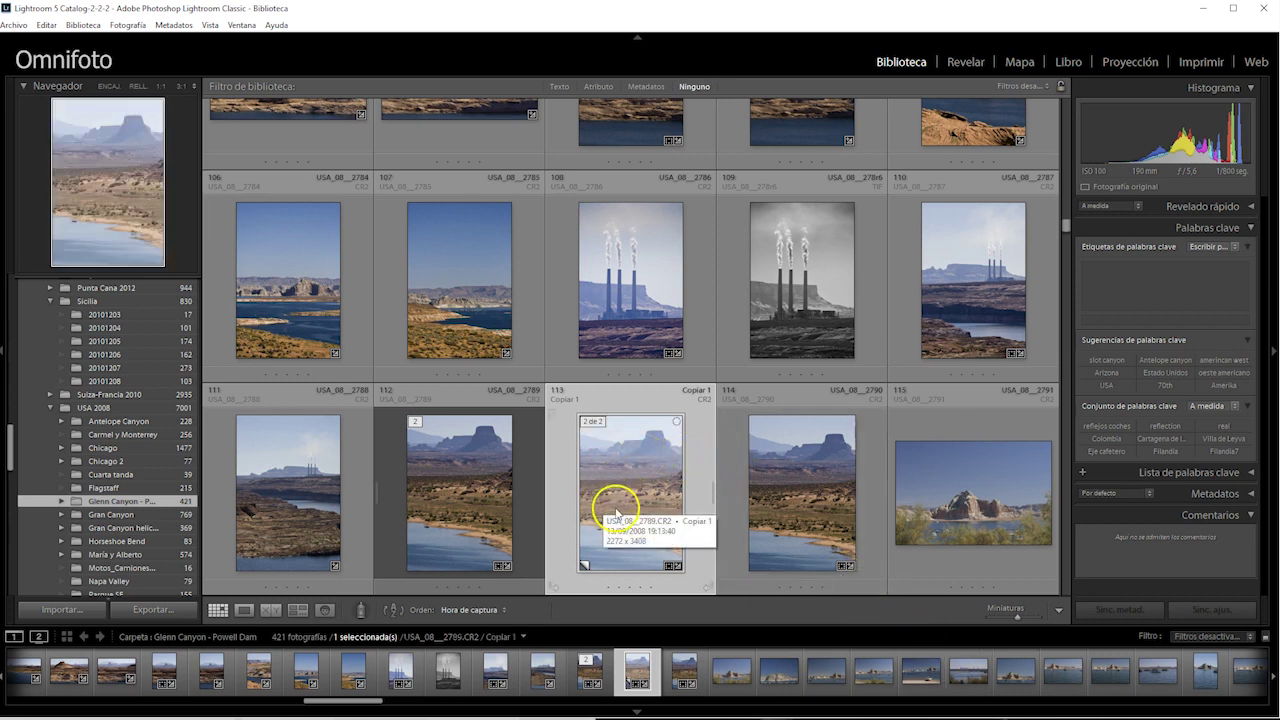
pyautogui.click(698, 462)
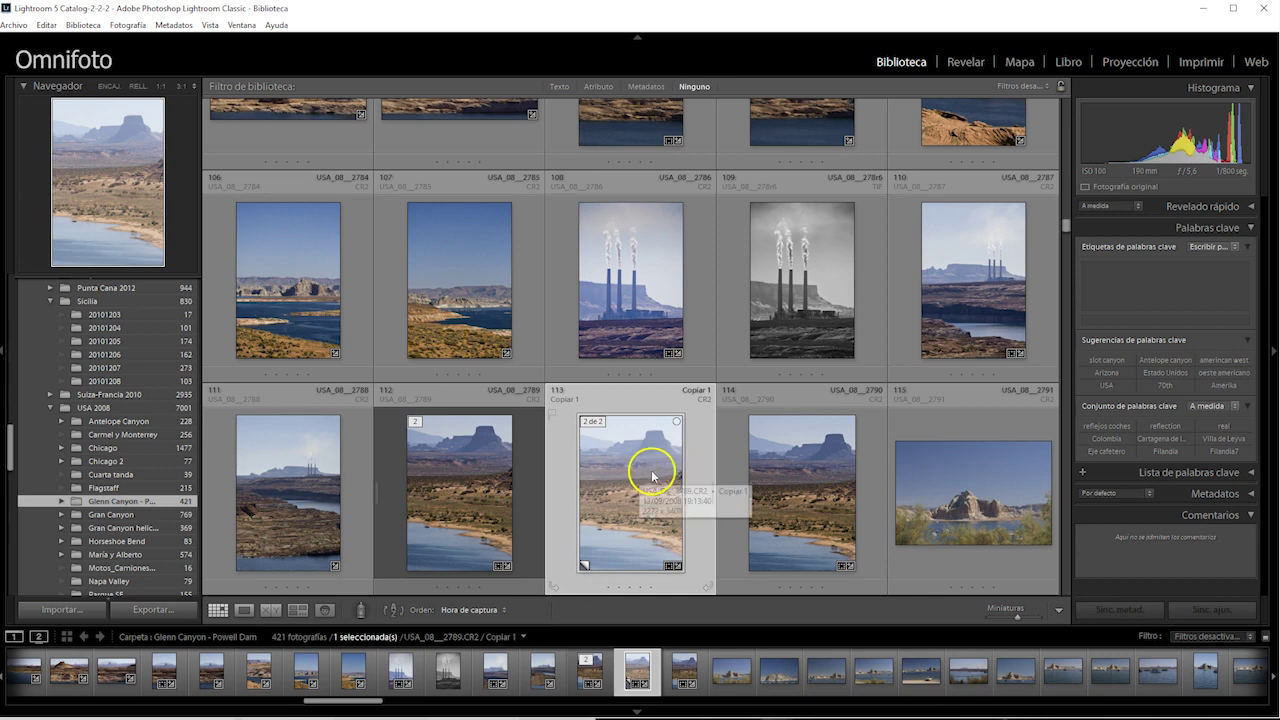
pyautogui.click(966, 62)
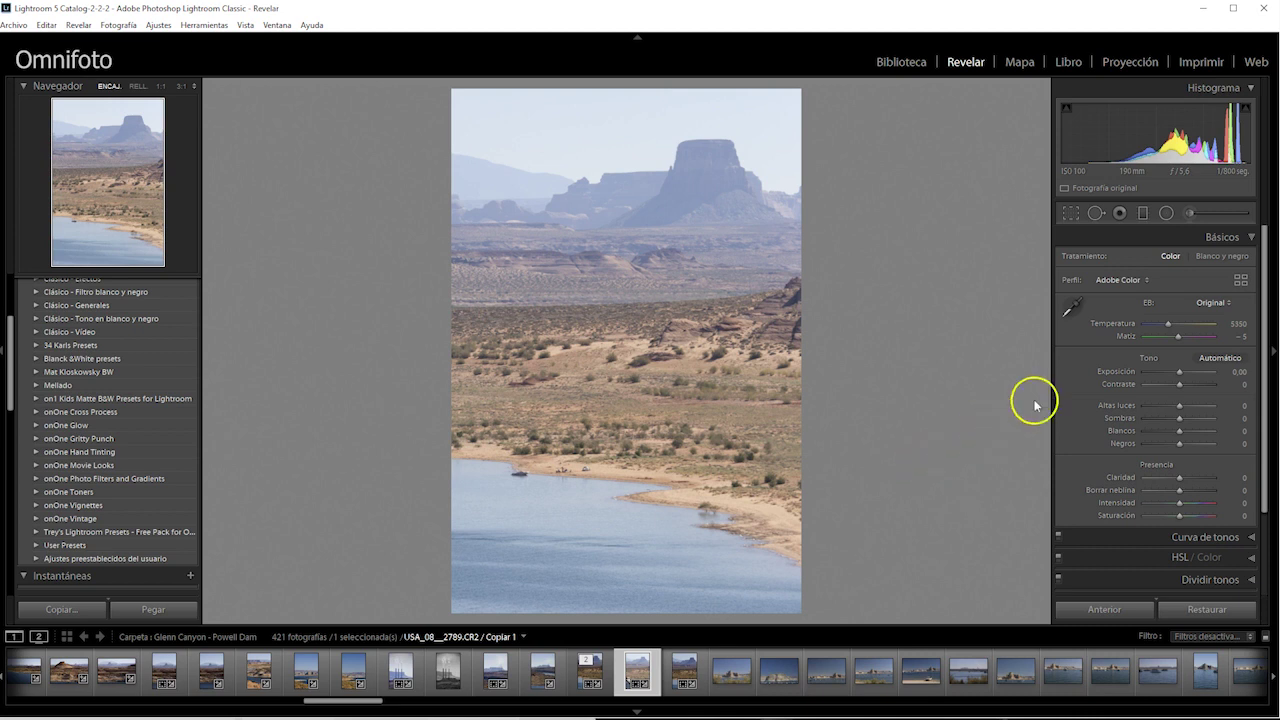
# Show the Calibración panel and keep process Versión 4 (actual).
pyautogui.click(1234, 238)
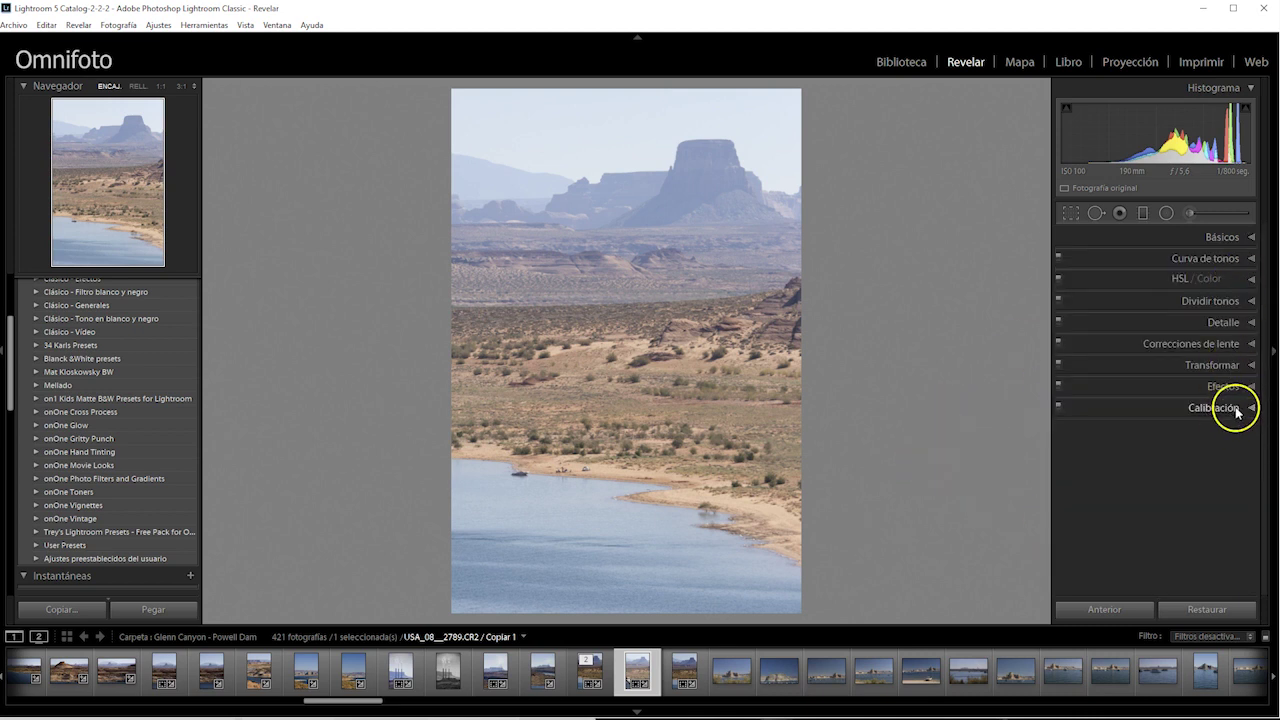
pyautogui.click(1251, 409)
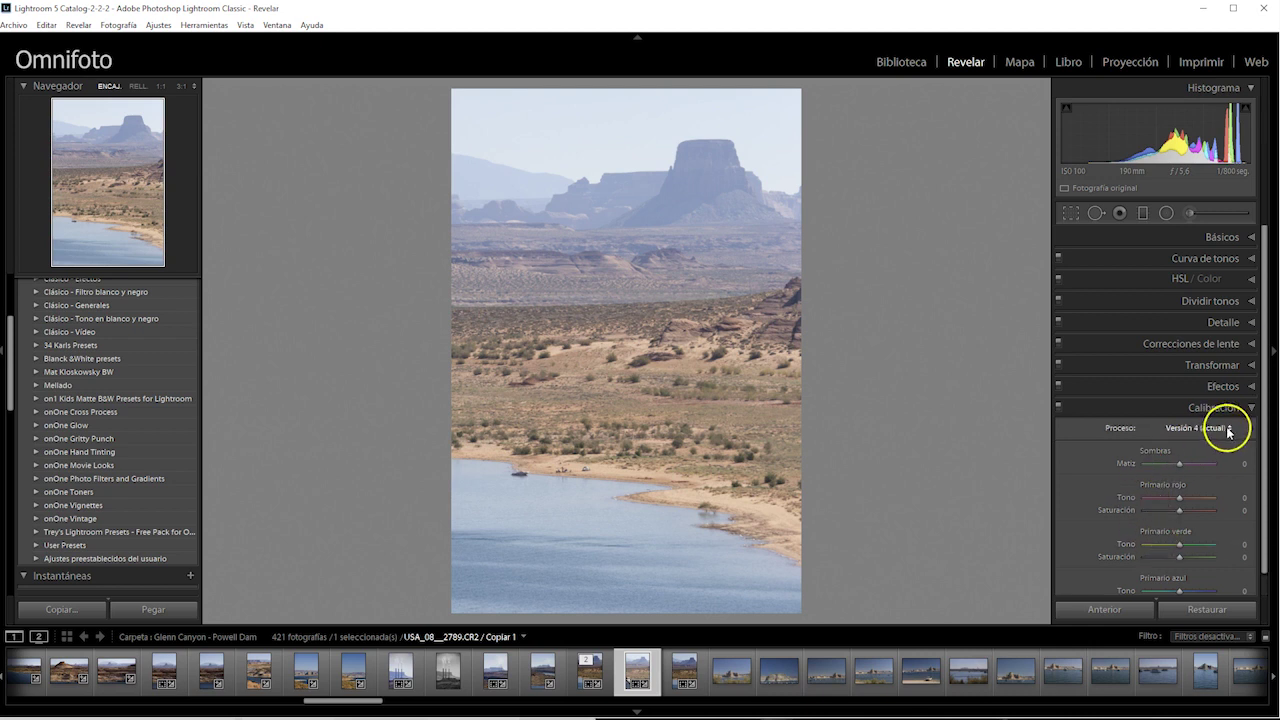
pyautogui.click(1229, 430)
pyautogui.click(1243, 431)
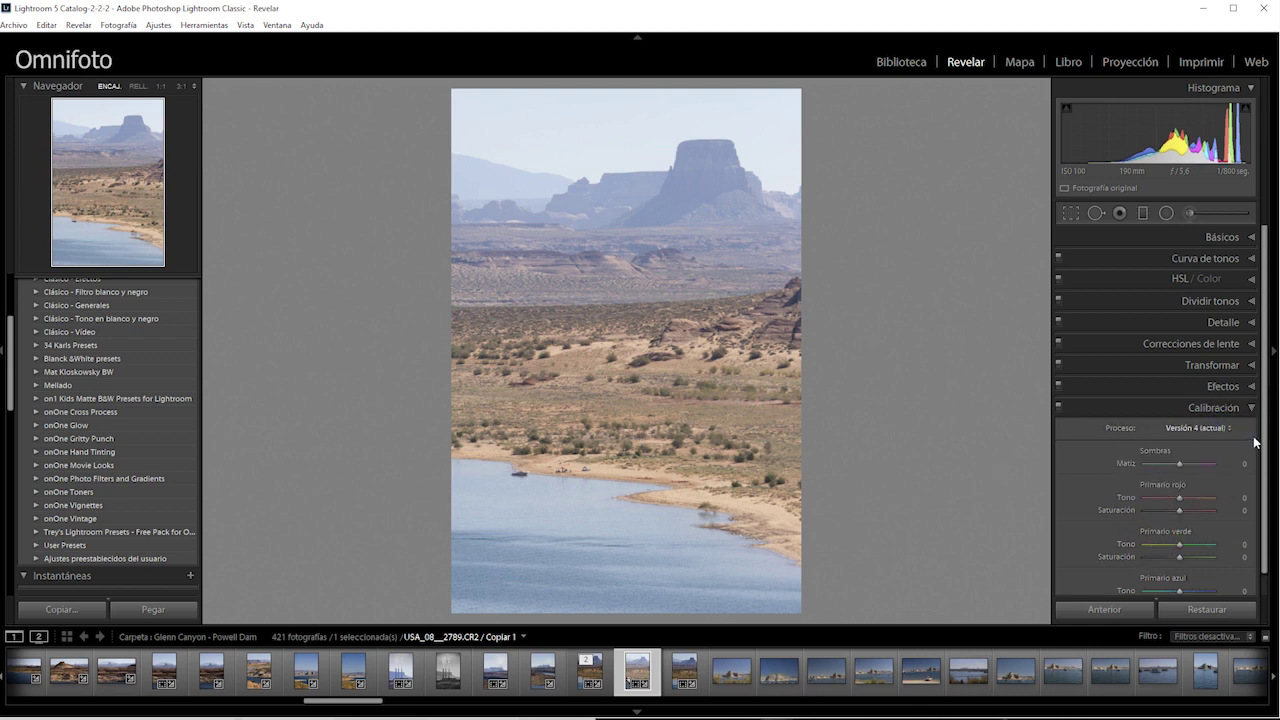
pyautogui.scroll(-2, 1264, 442)
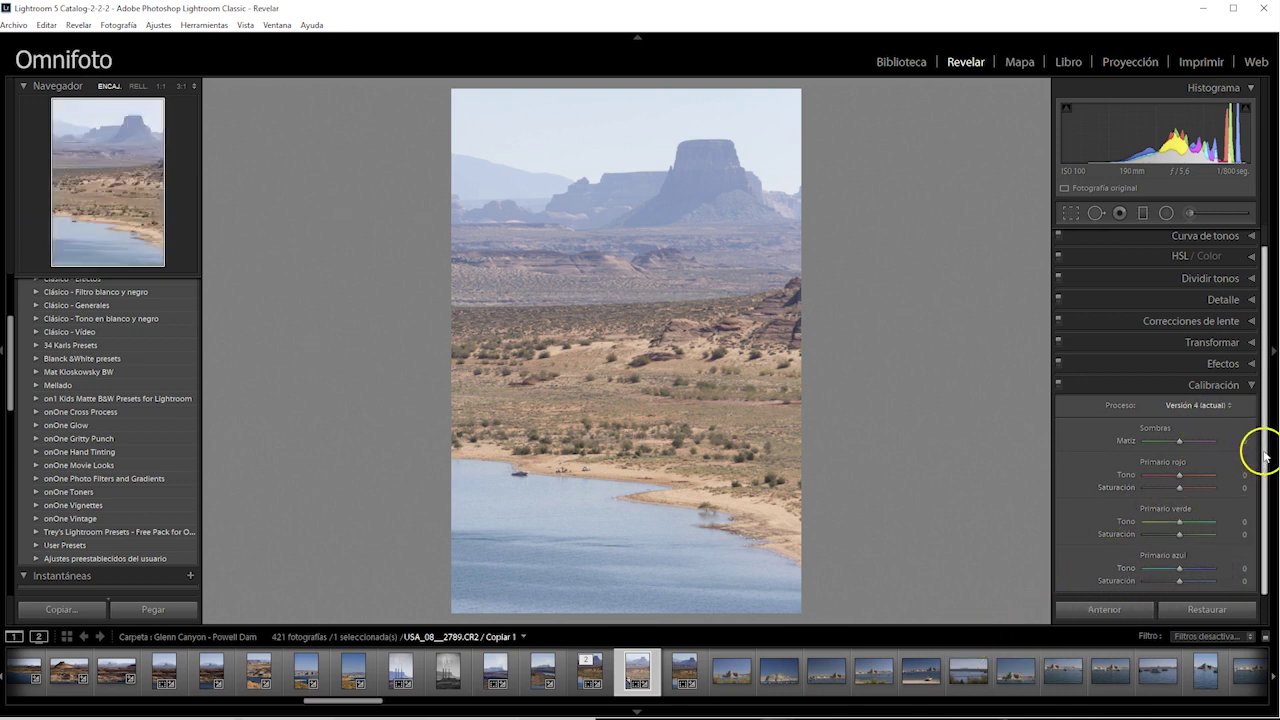
pyautogui.scroll(2, 1265, 455)
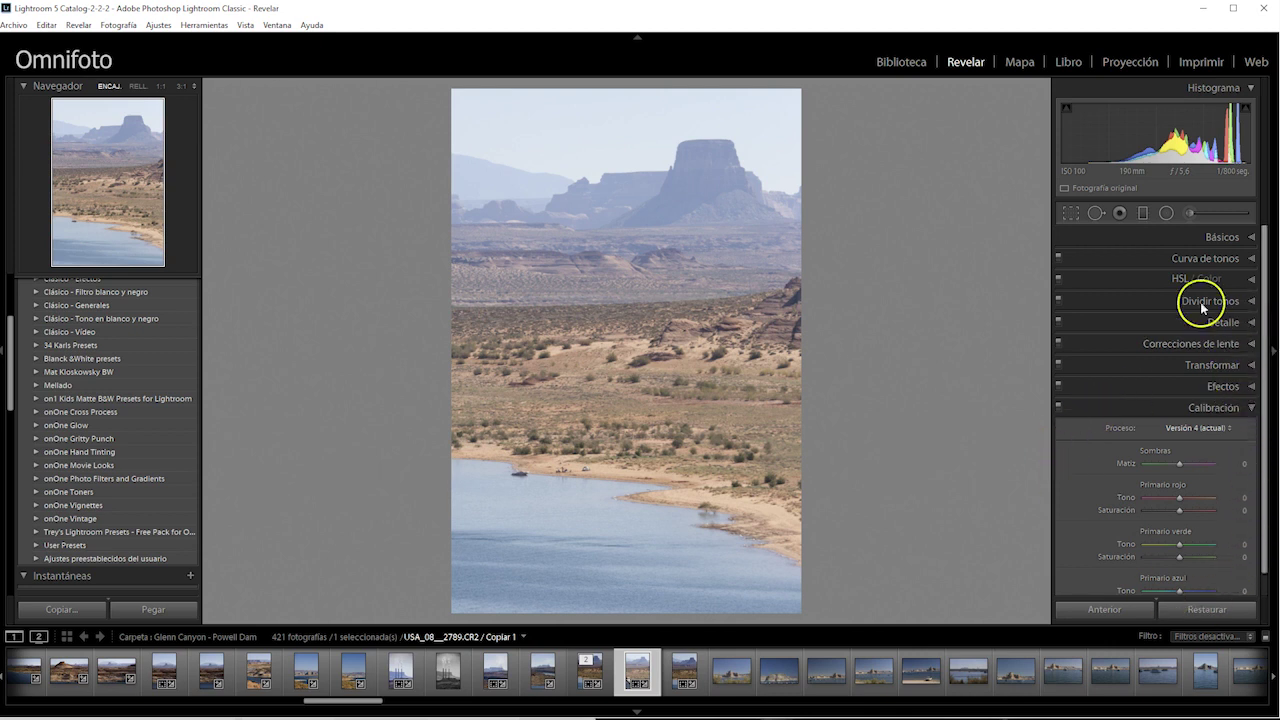
# Reopen Básicos and launch the Profile Browser from the Perfil menu, current profile Adobe Color.
pyautogui.click(1250, 238)
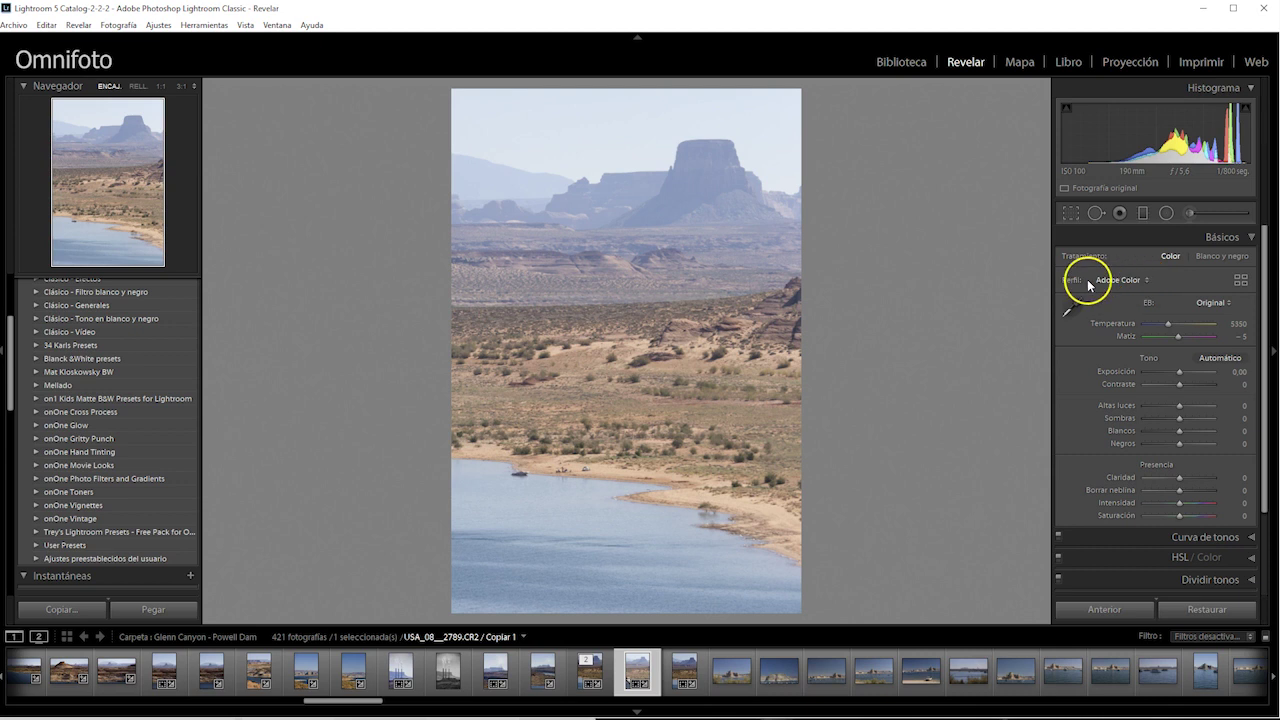
pyautogui.click(1148, 282)
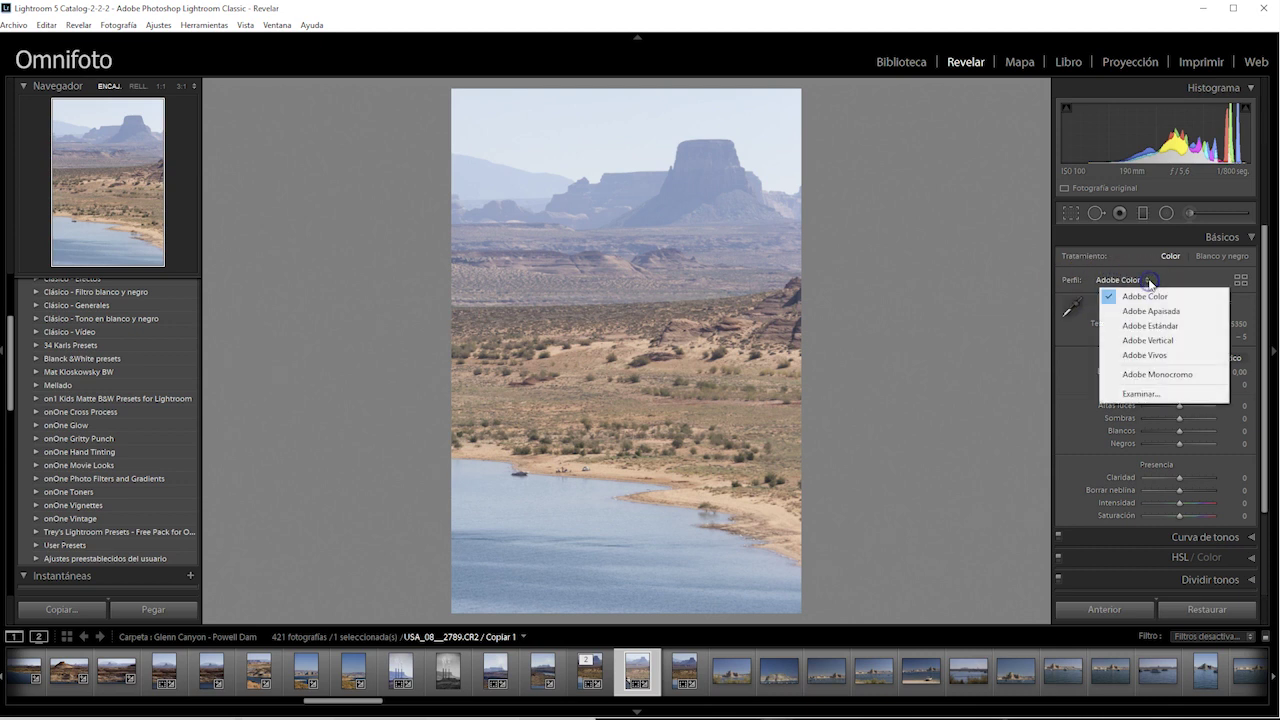
pyautogui.click(1142, 394)
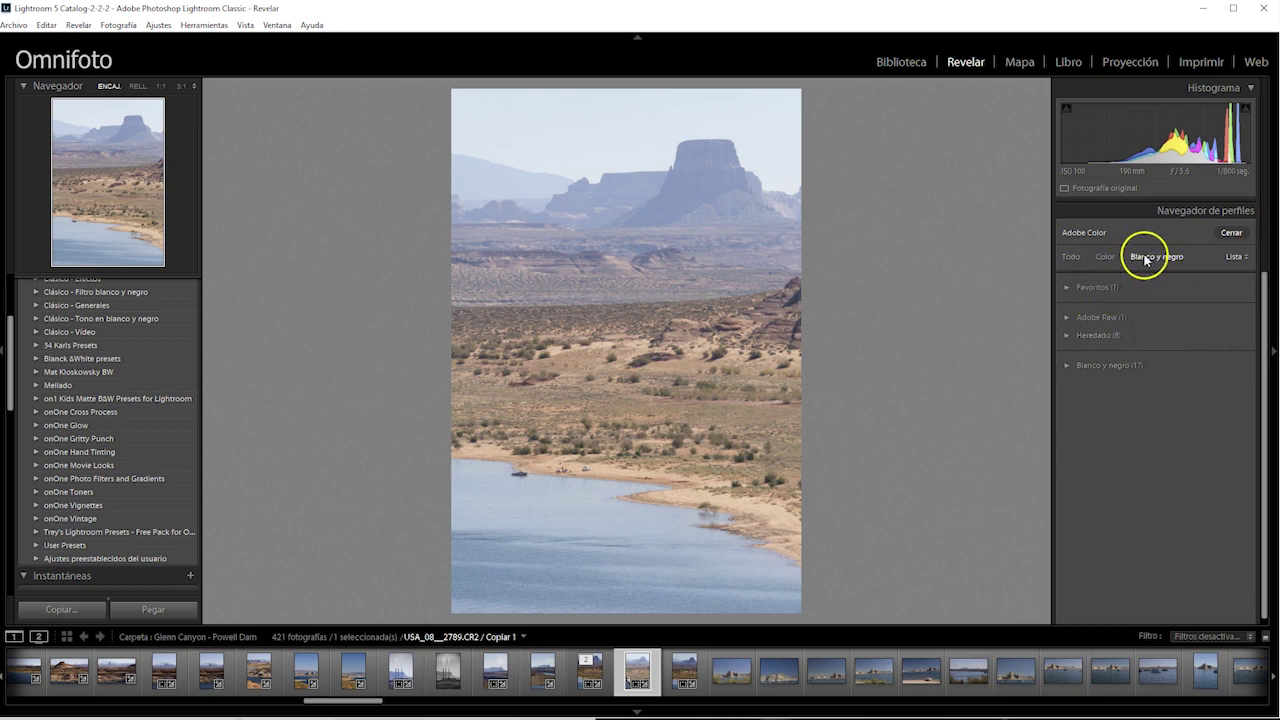
# Show all profile groups, browse Favoritos, and preview Adobe Color in Adobe Raw.
pyautogui.click(1072, 257)
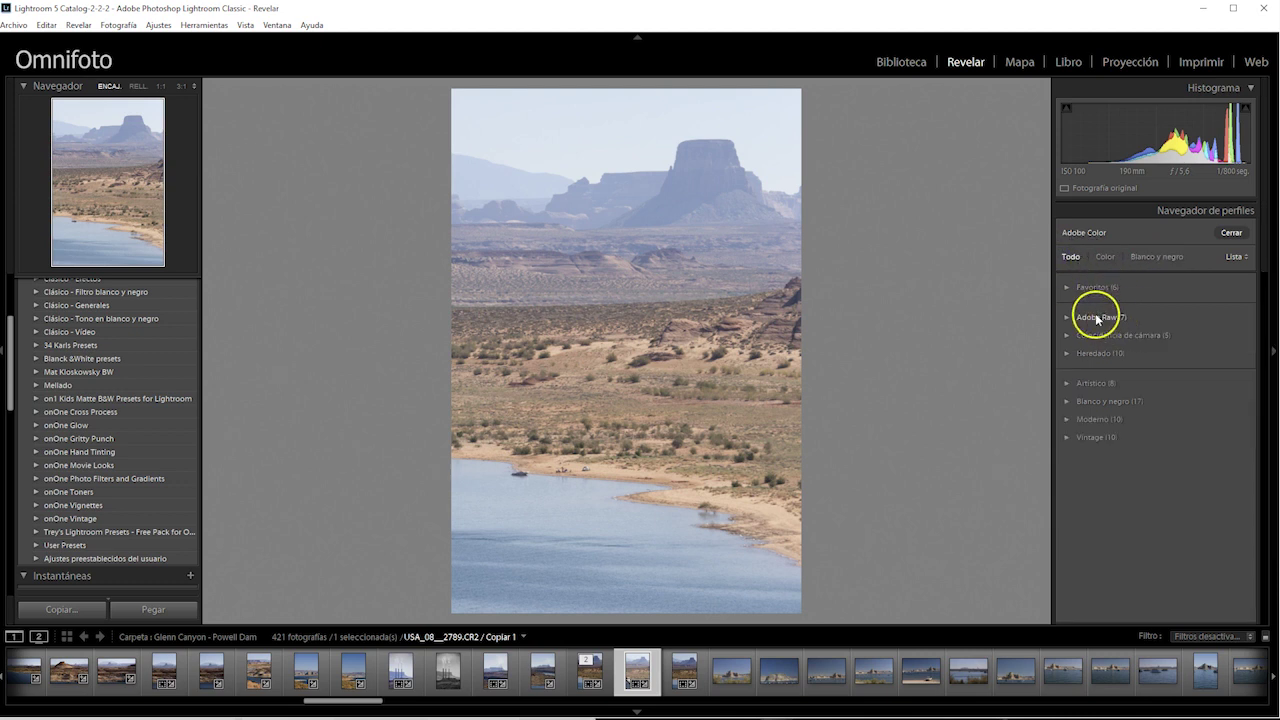
pyautogui.click(1067, 287)
pyautogui.click(1068, 288)
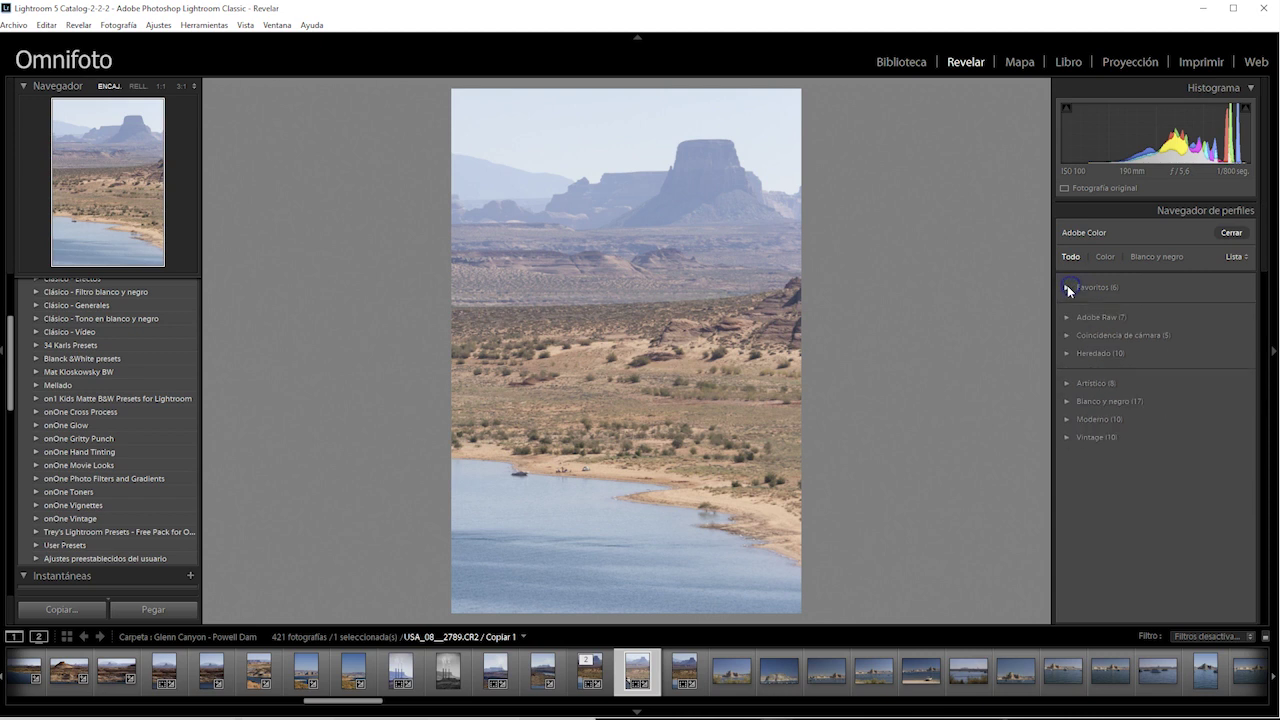
pyautogui.click(1067, 318)
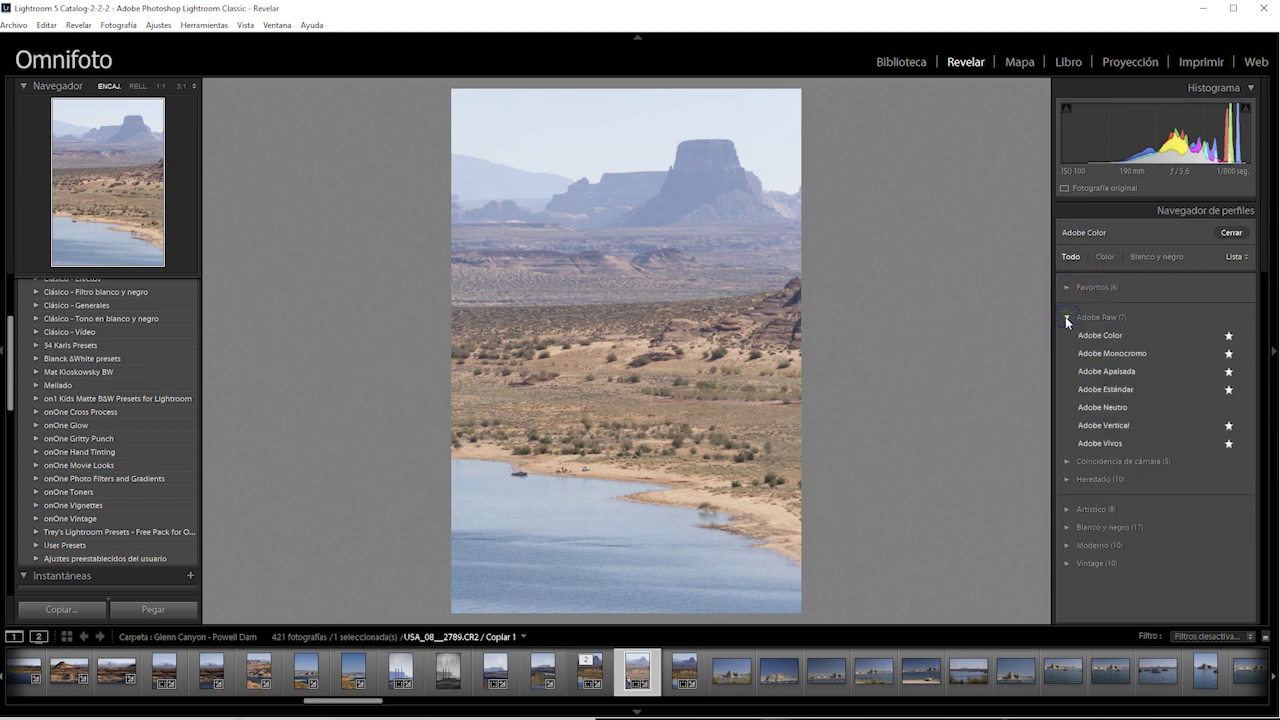
pyautogui.click(1108, 335)
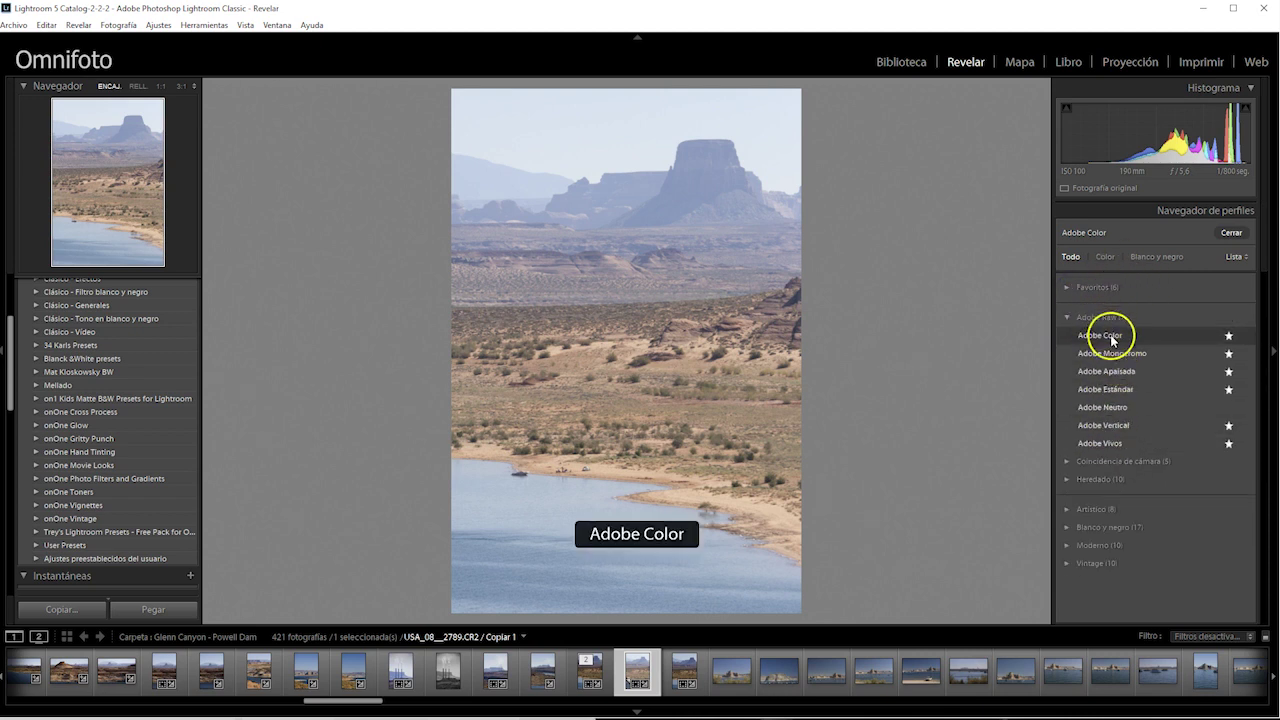
# Expand Coincidencia de cámara to preview its five camera-matching profiles.
pyautogui.click(1068, 318)
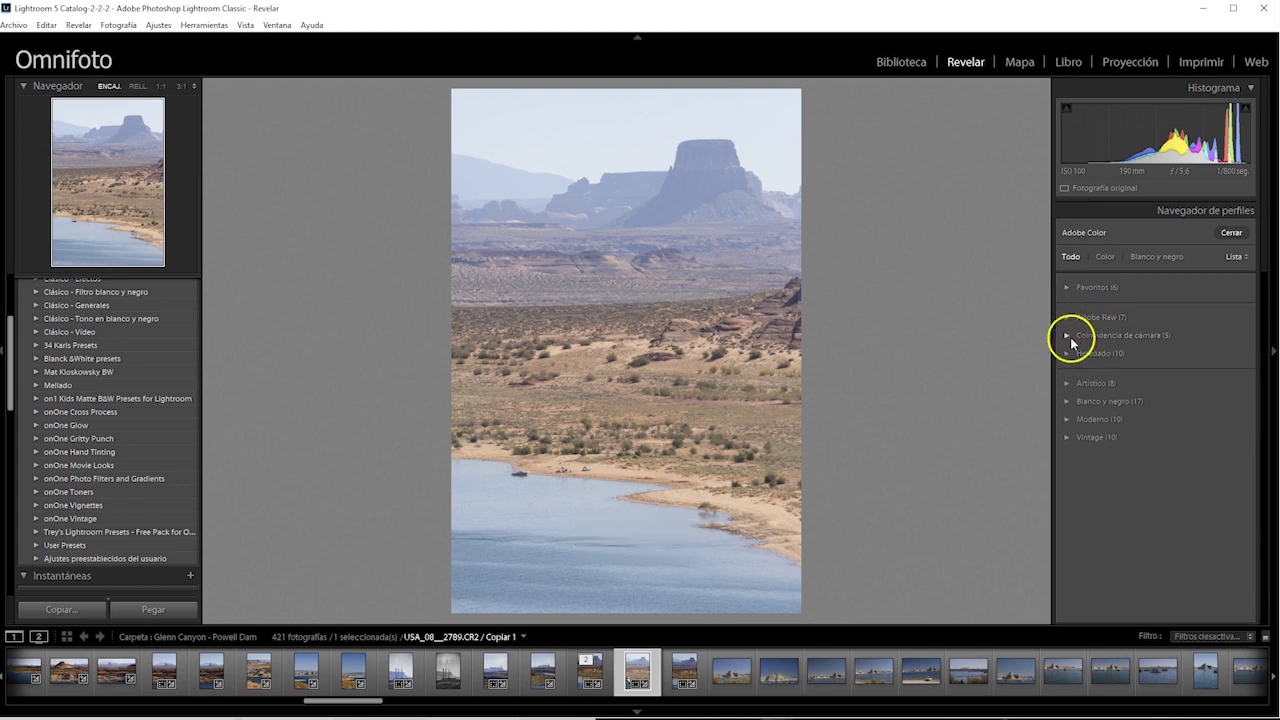
pyautogui.click(1068, 336)
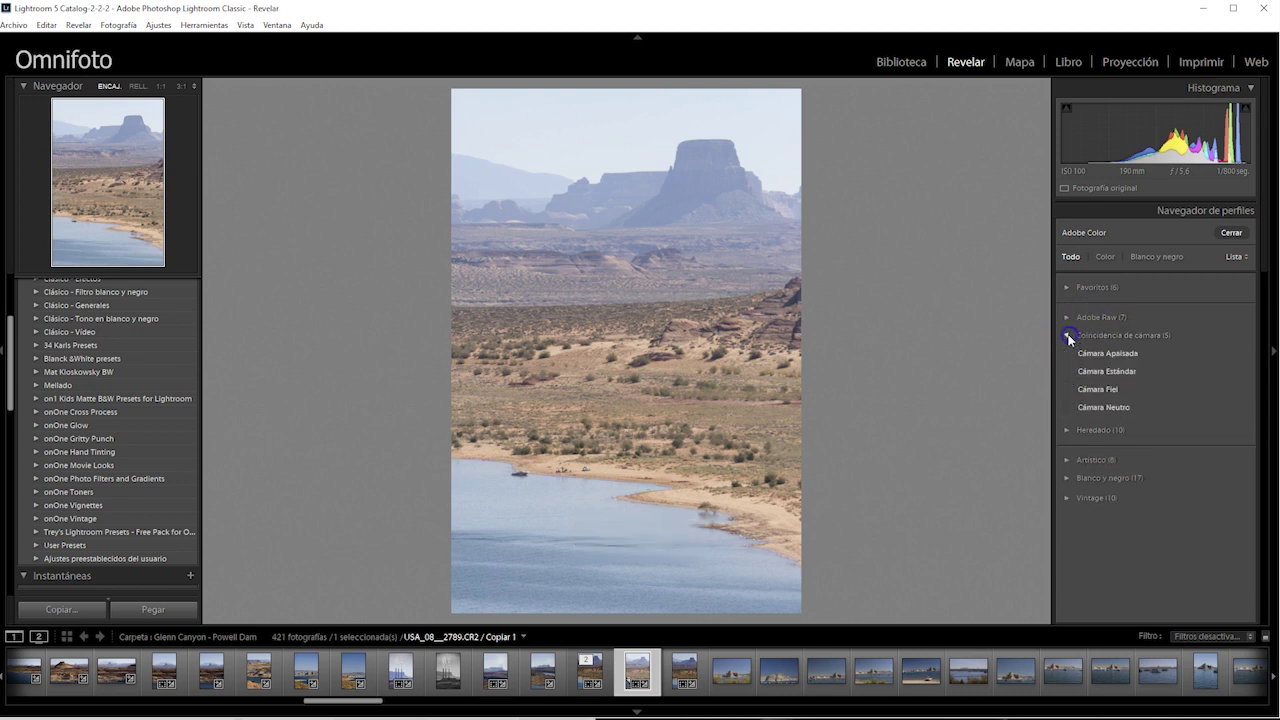
pyautogui.click(1116, 371)
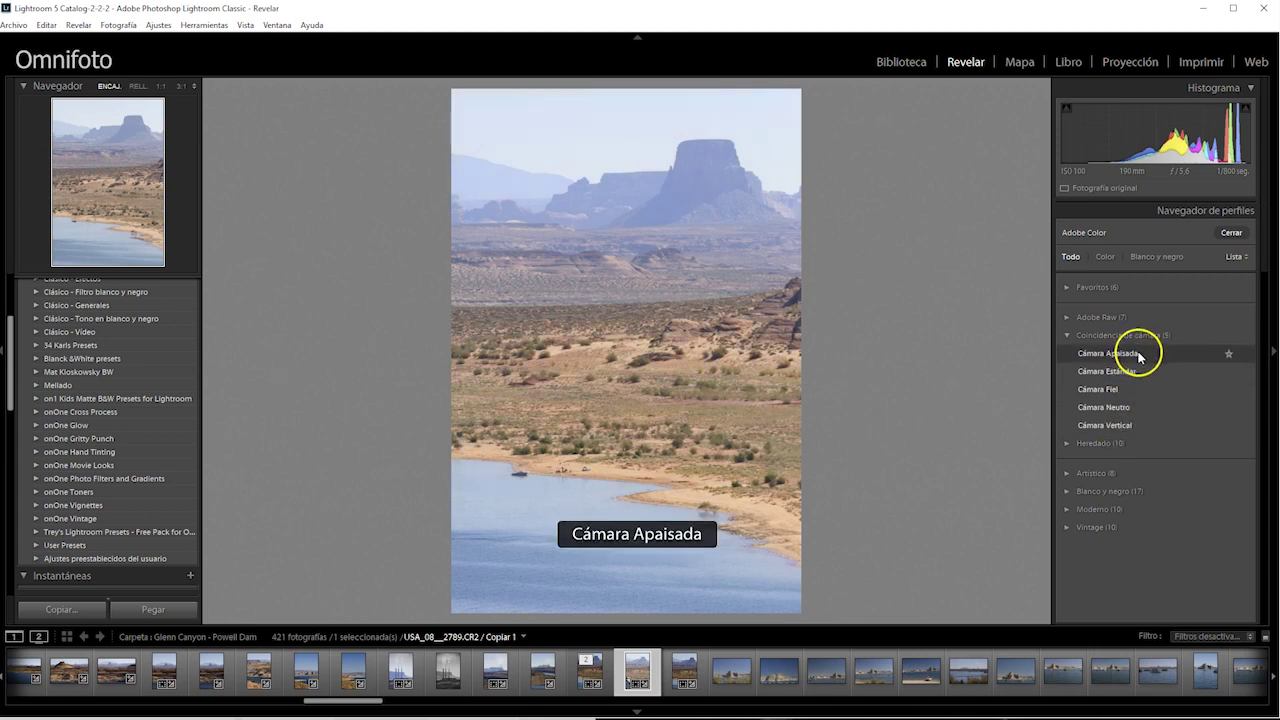
pyautogui.click(1236, 257)
# Switch to Cuadrícula thumbnails, preview Cámara Estándar and Apaisada, then collapse Coincidencia de cámara.
pyautogui.click(1206, 279)
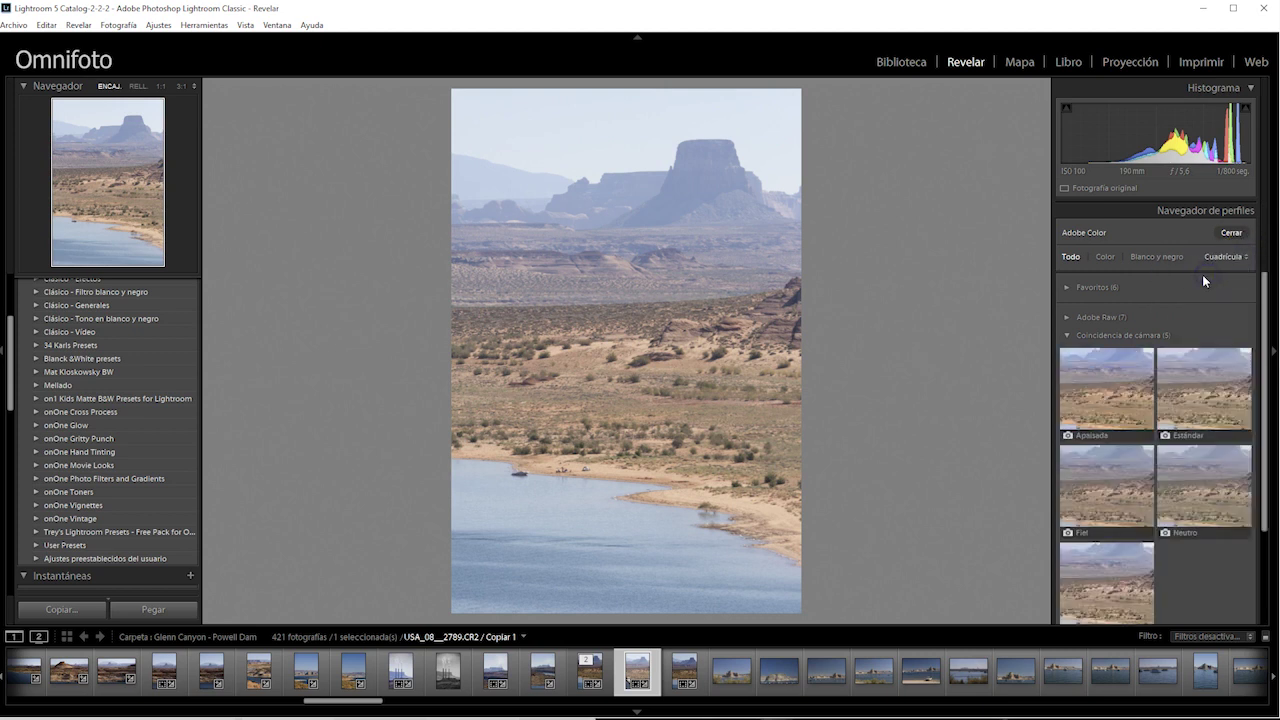
pyautogui.click(1230, 375)
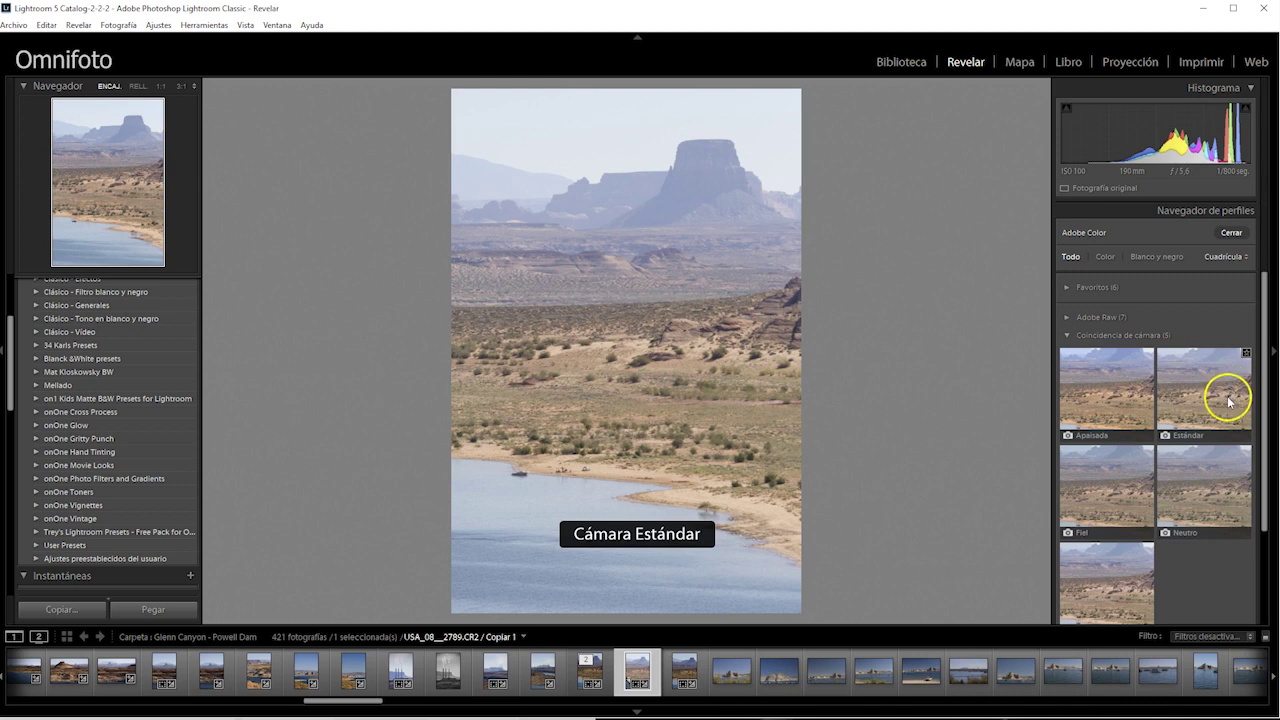
pyautogui.click(1110, 370)
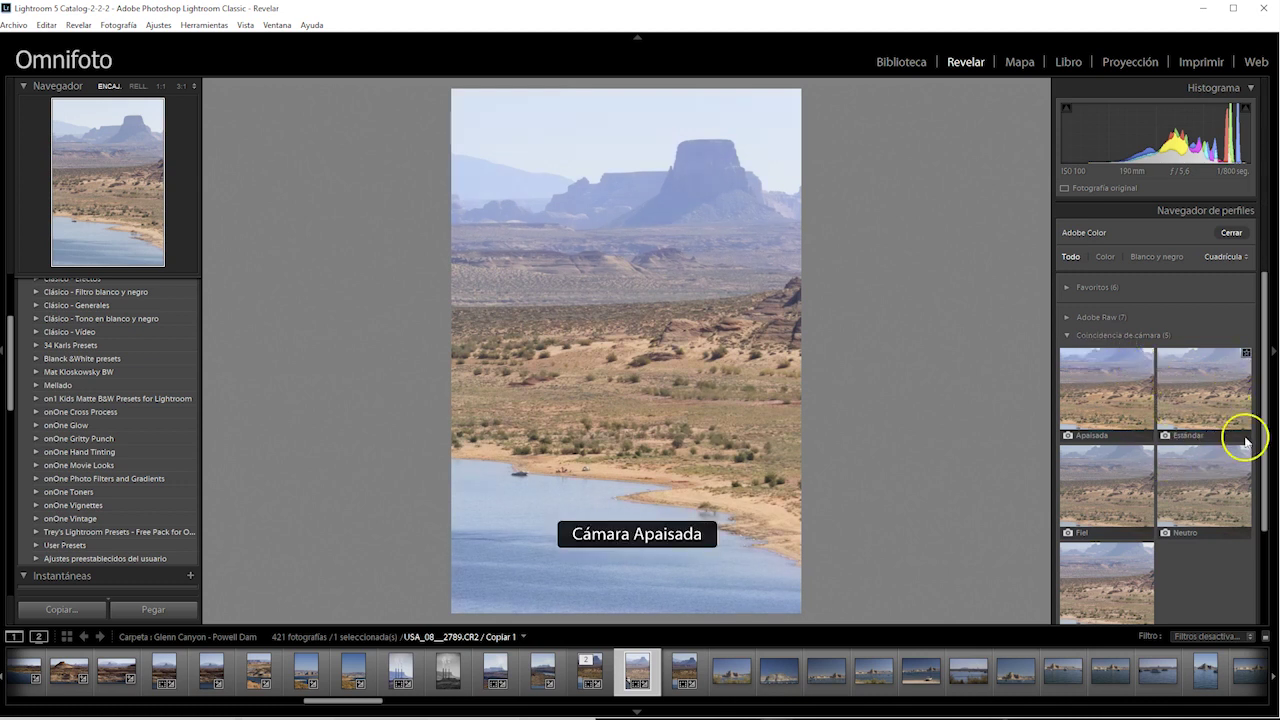
pyautogui.moveTo(1266, 440)
pyautogui.mouseDown()
pyautogui.moveTo(1274, 512)
pyautogui.moveTo(1274, 460)
pyautogui.mouseUp()
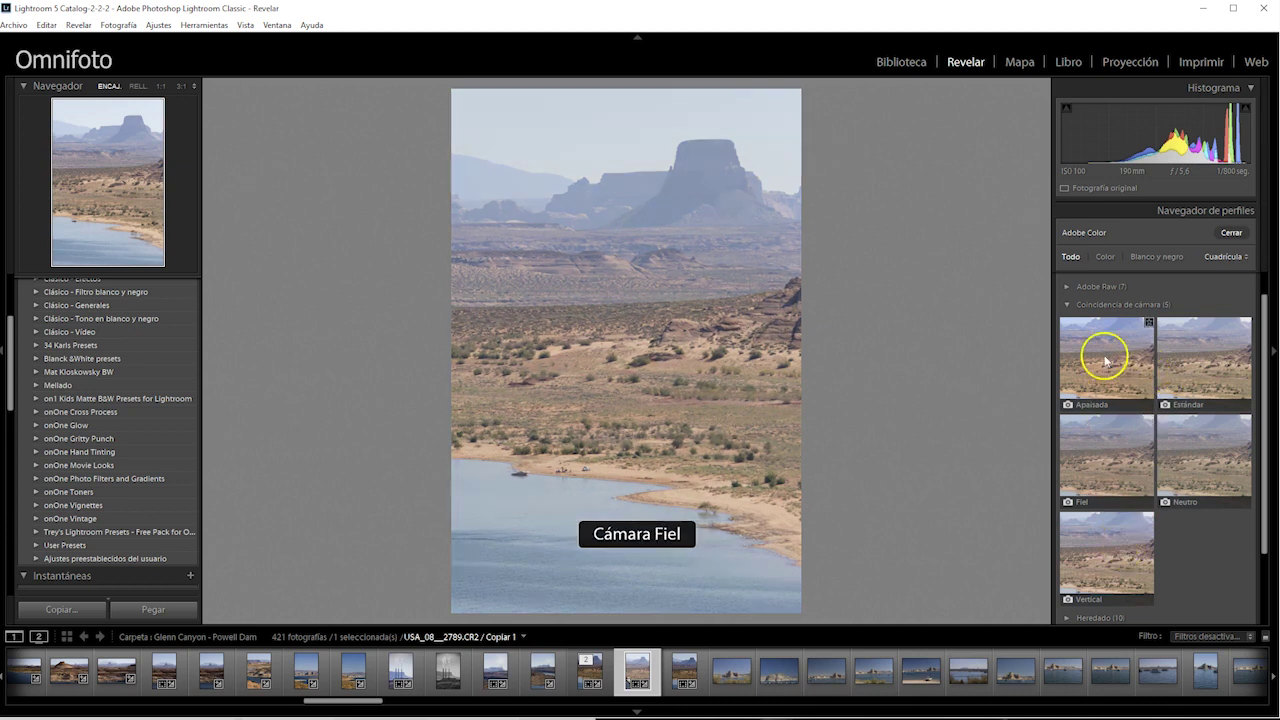
pyautogui.click(1070, 305)
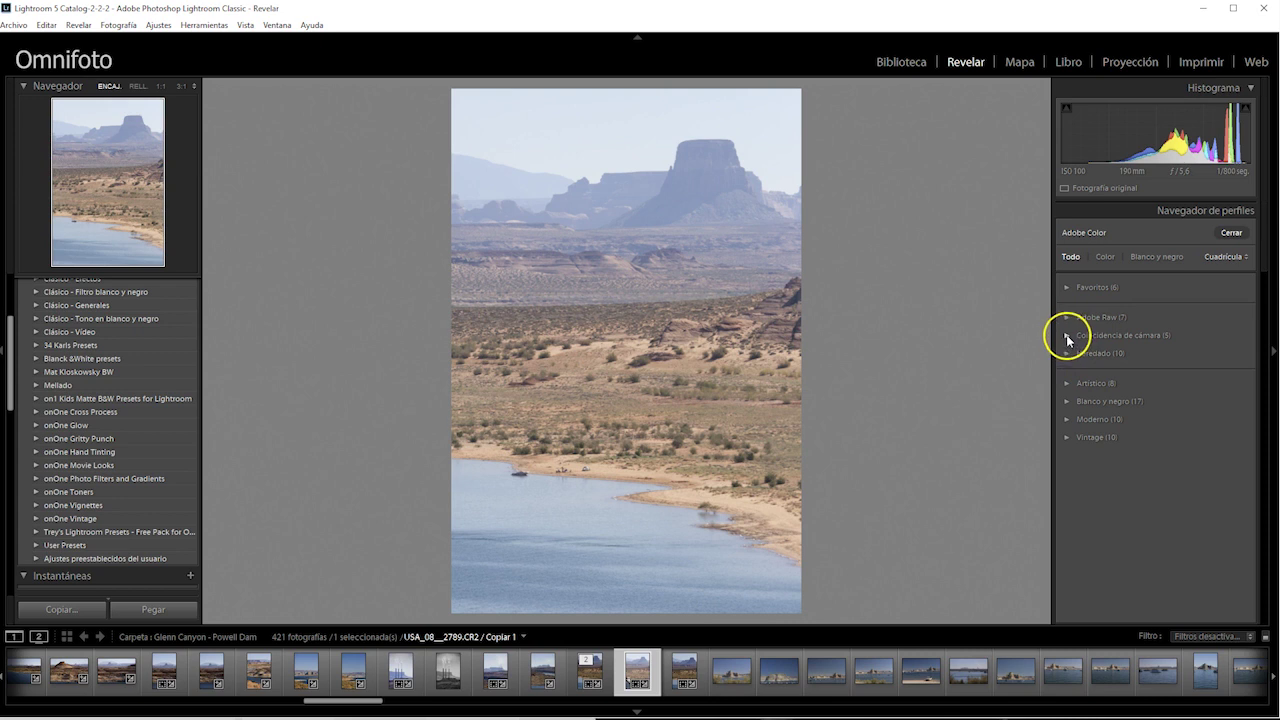
# Briefly reopen Coincidencia de cámara, then expand Heredado to preview its legacy ACR profiles.
pyautogui.click(1068, 337)
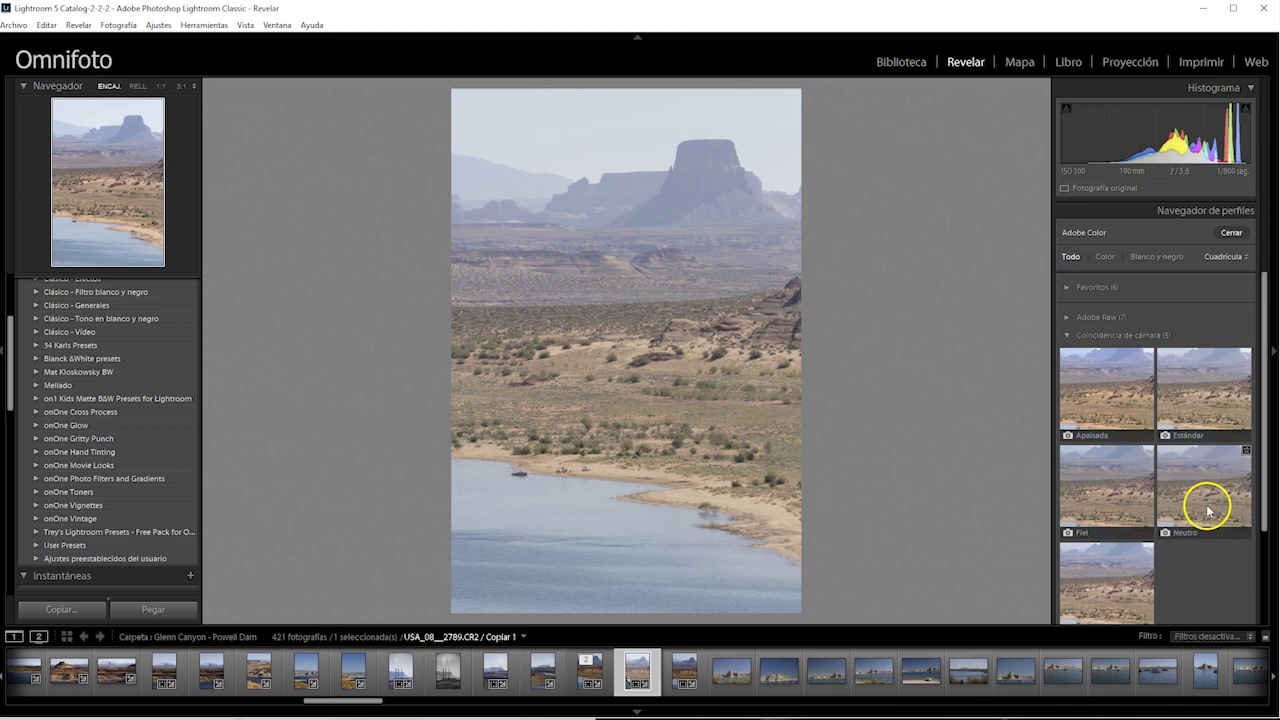
pyautogui.click(1073, 340)
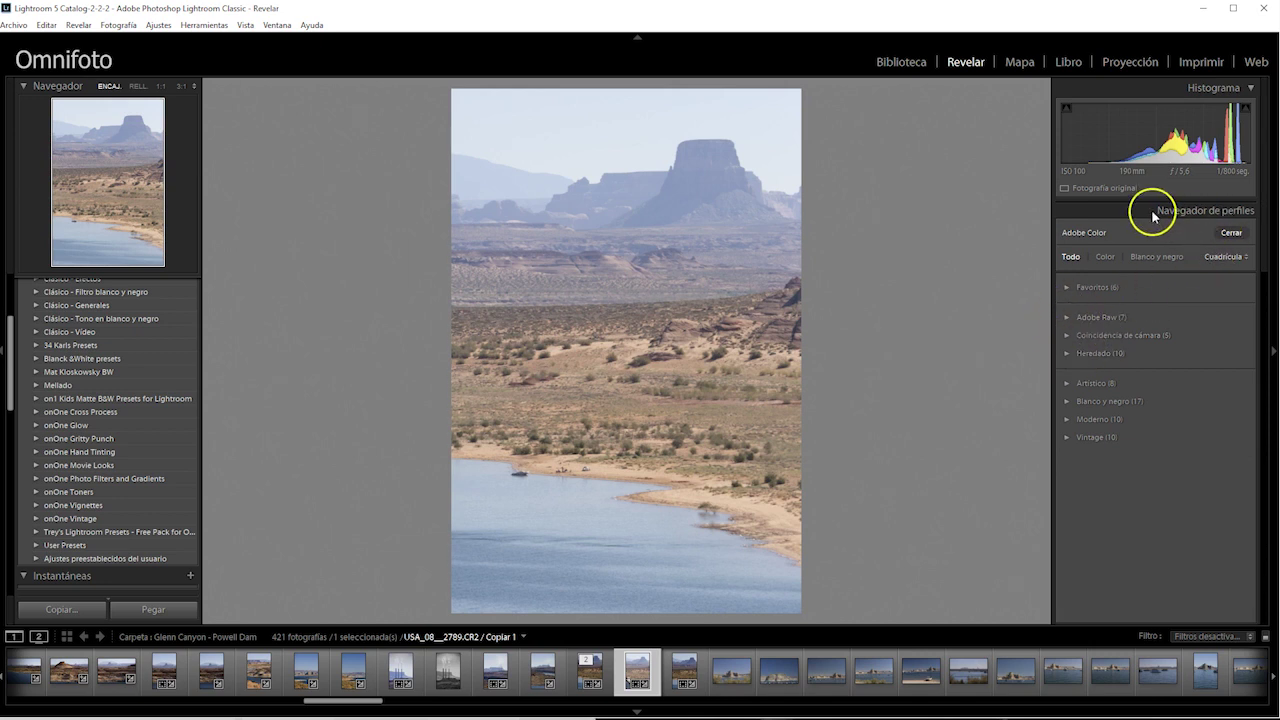
pyautogui.click(1069, 354)
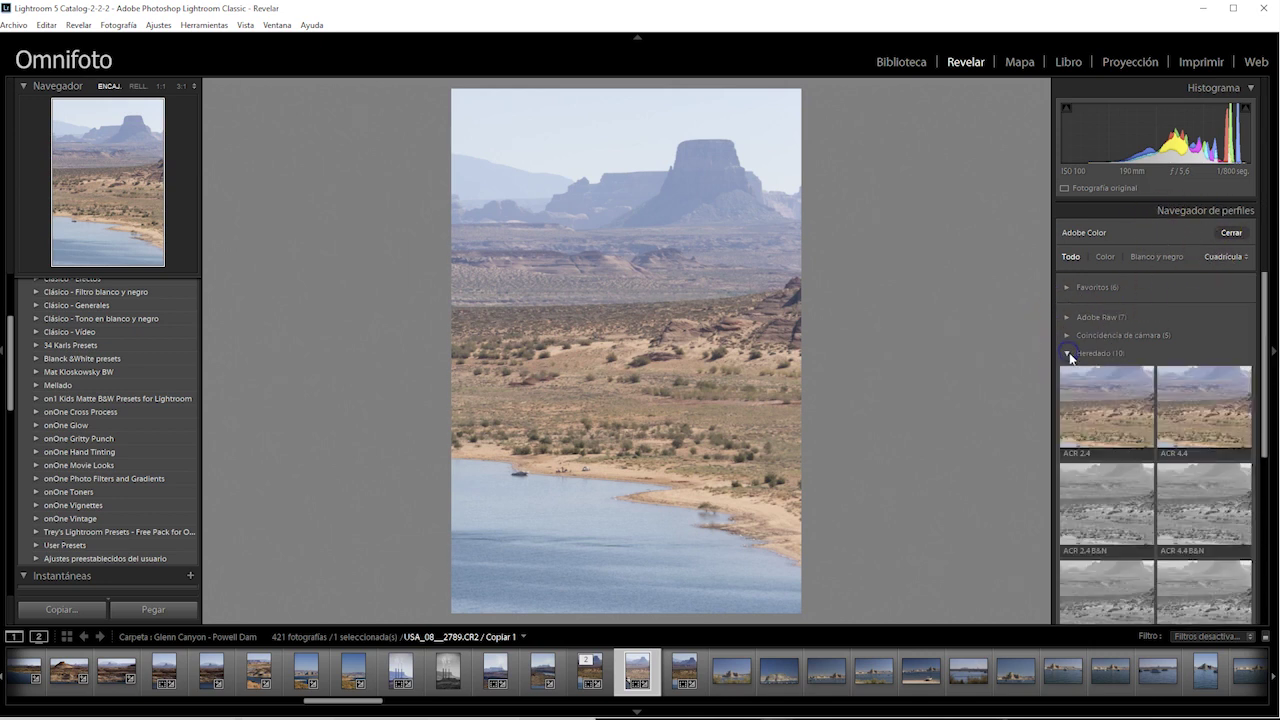
pyautogui.click(1075, 435)
pyautogui.click(1184, 550)
# Filter profiles to Blanco y negro and apply Adobe Monocromo from Adobe Raw.
pyautogui.click(1097, 378)
pyautogui.click(1064, 355)
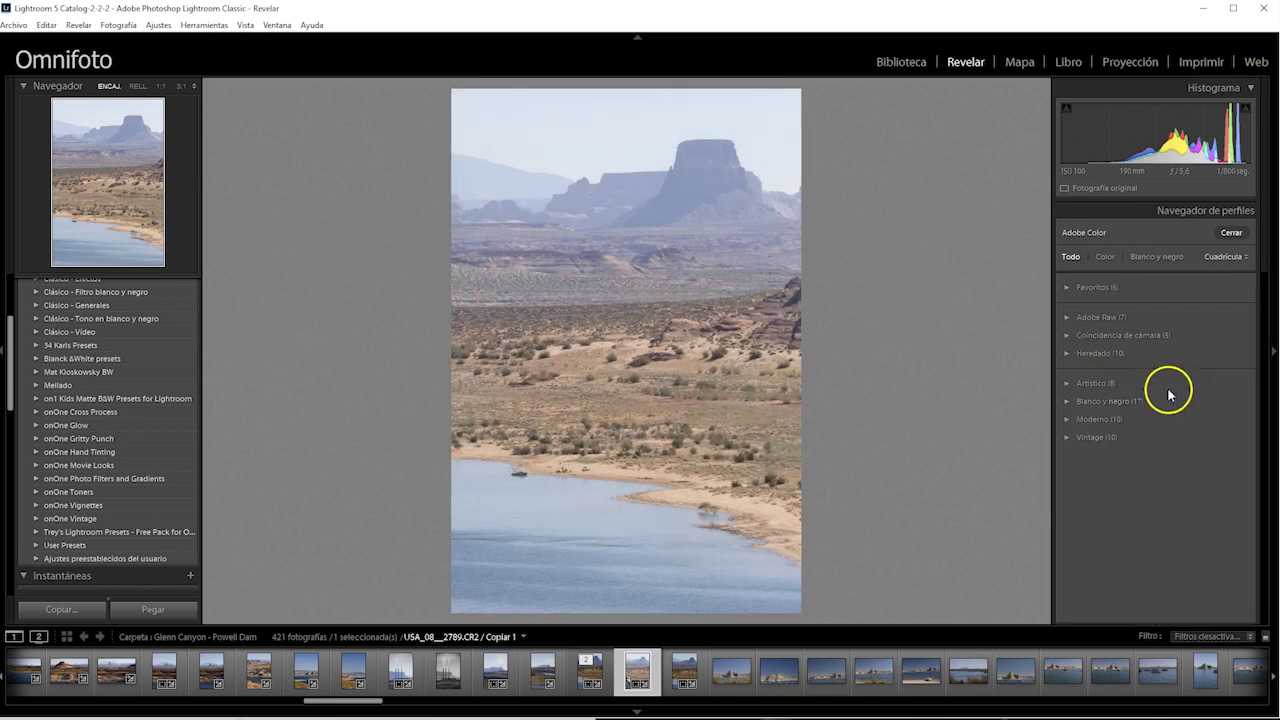
pyautogui.click(1160, 257)
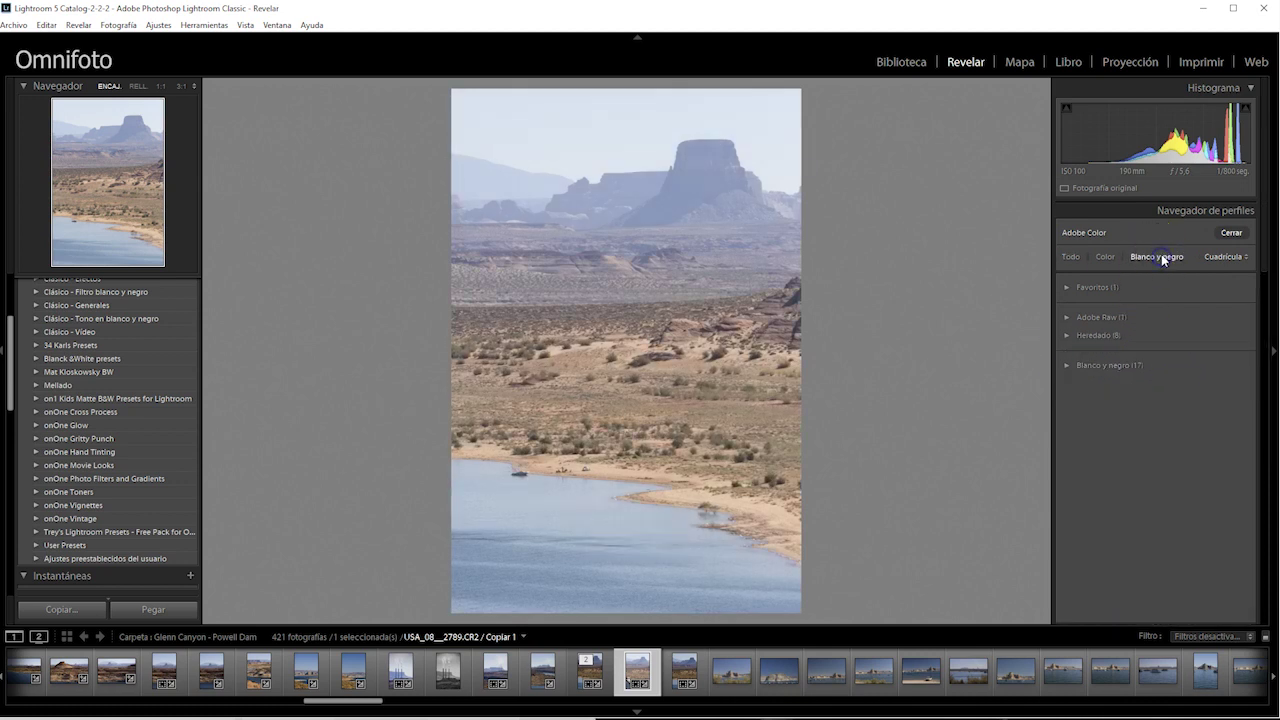
pyautogui.click(1066, 318)
pyautogui.click(1112, 376)
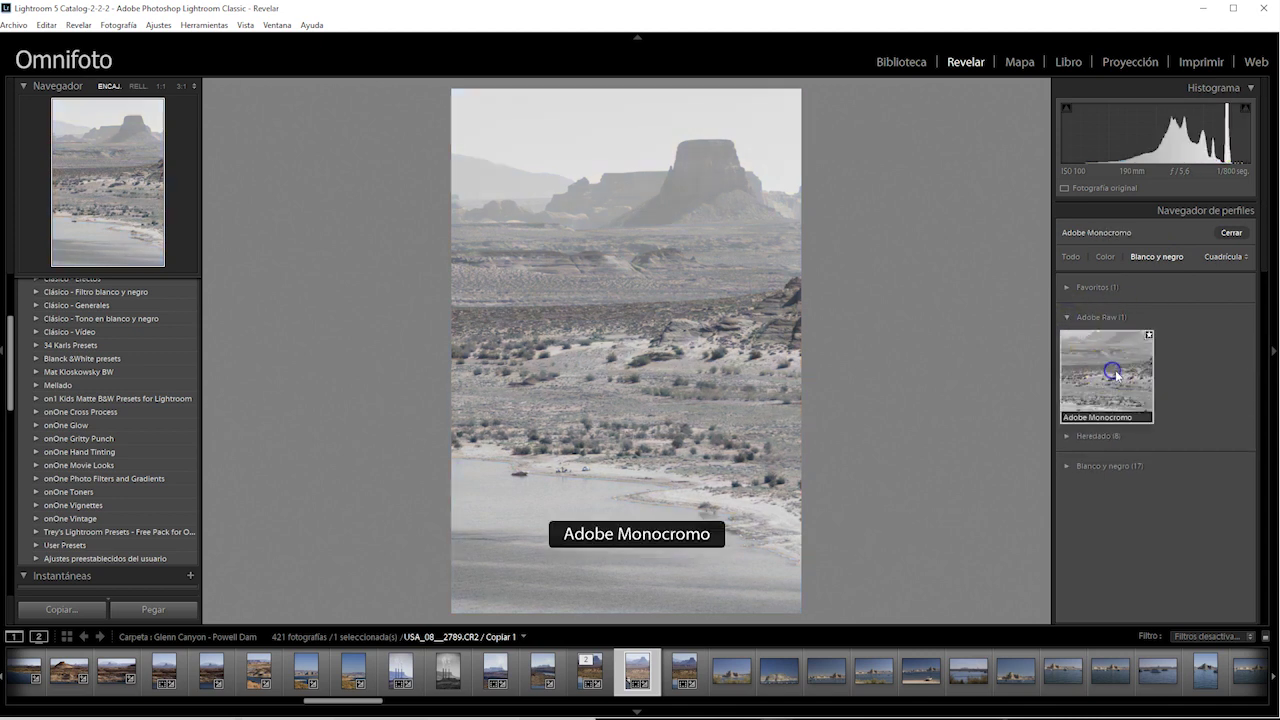
# Browse the Heredado black-and-white profiles, then close the Profile Browser.
pyautogui.click(1069, 317)
pyautogui.click(1067, 336)
pyautogui.click(1130, 433)
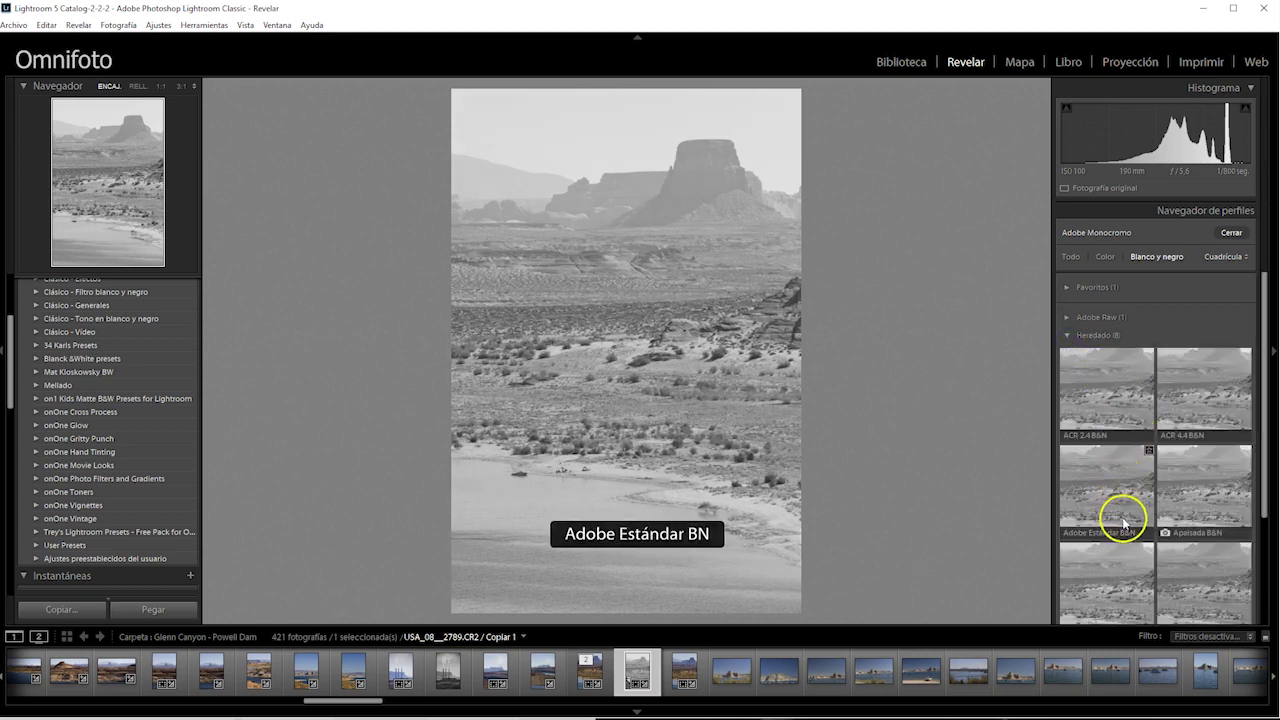
pyautogui.click(1067, 335)
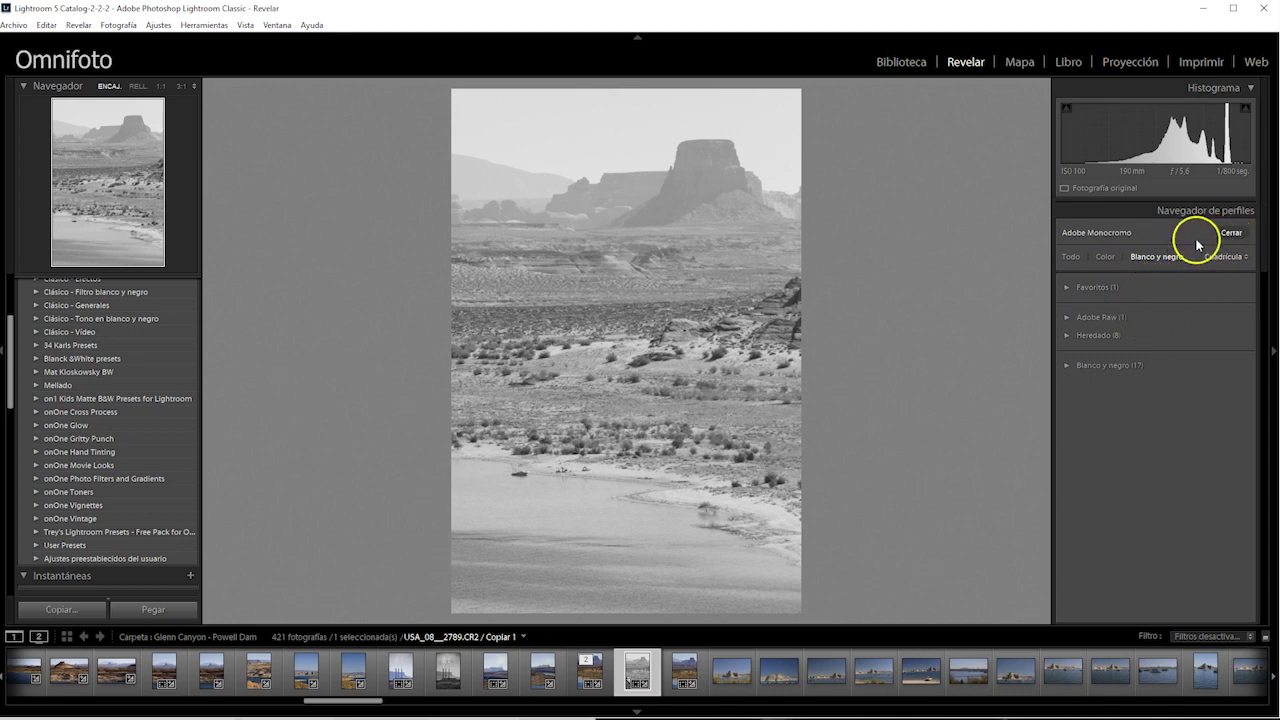
pyautogui.click(1232, 234)
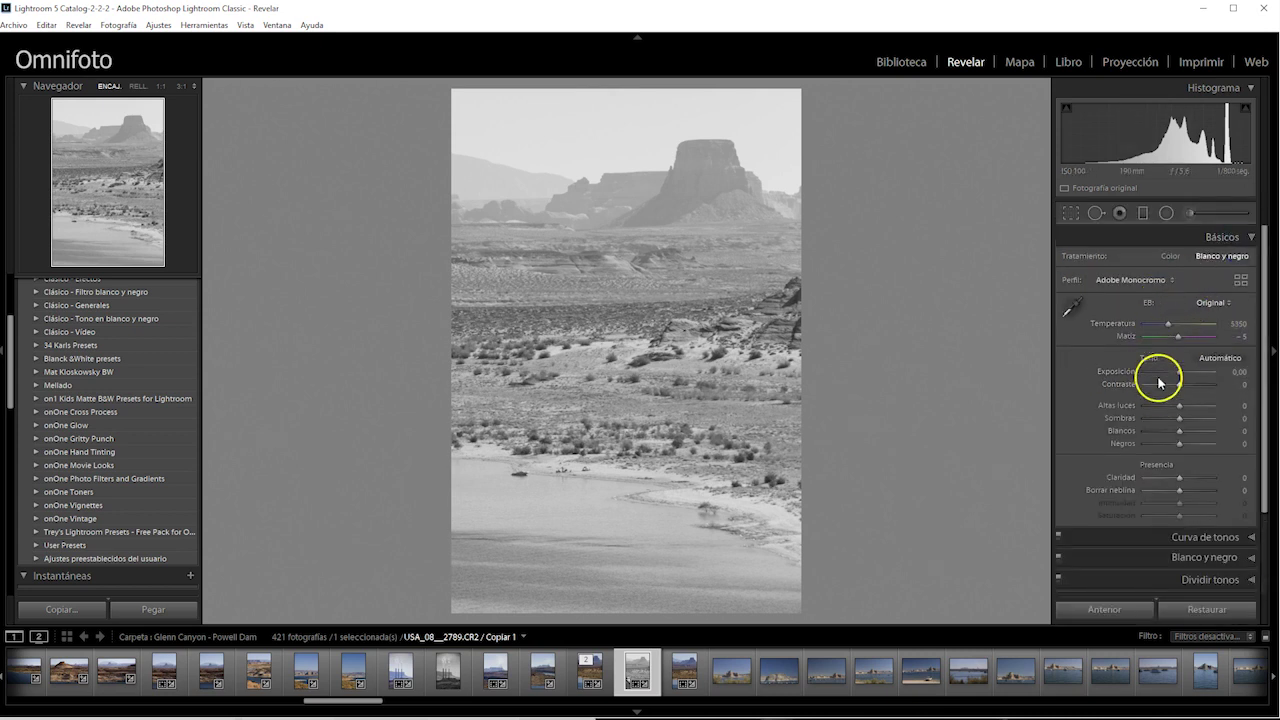
# Switch the photo's profile back to Adobe Color in the Basics panel.
pyautogui.click(1140, 499)
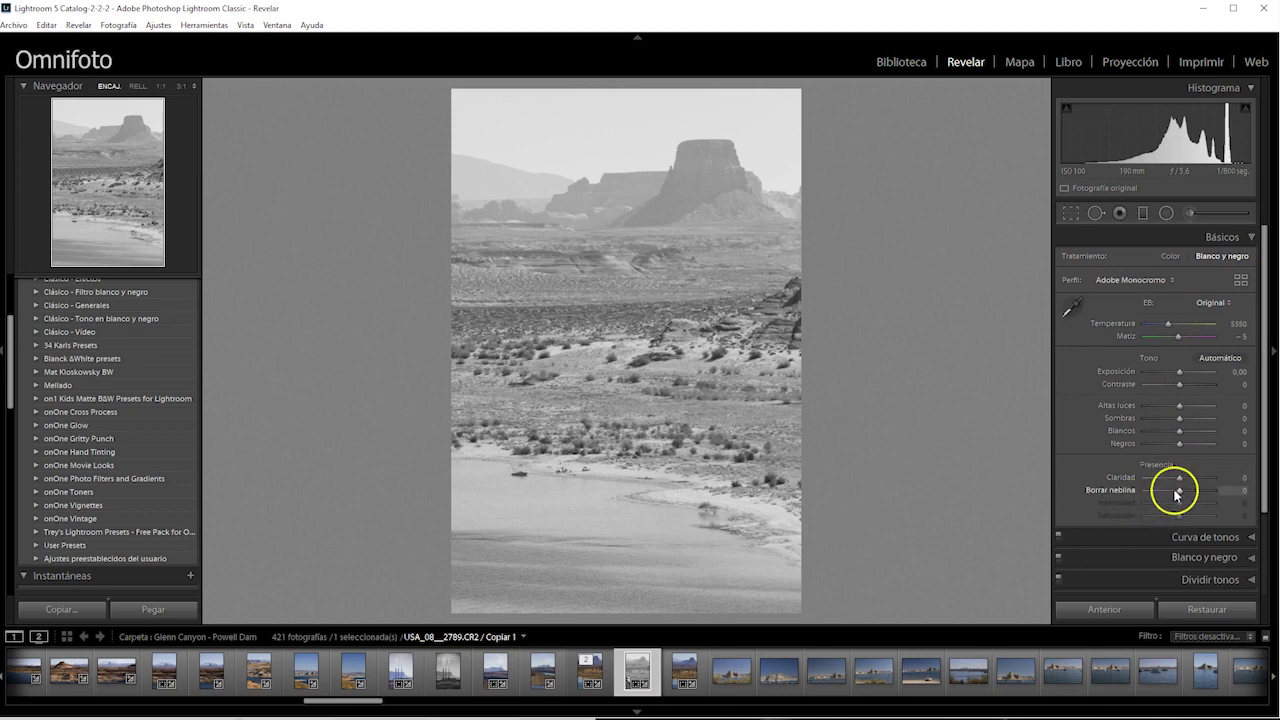
pyautogui.moveTo(1250, 440)
pyautogui.scroll(-3, 1266, 440)
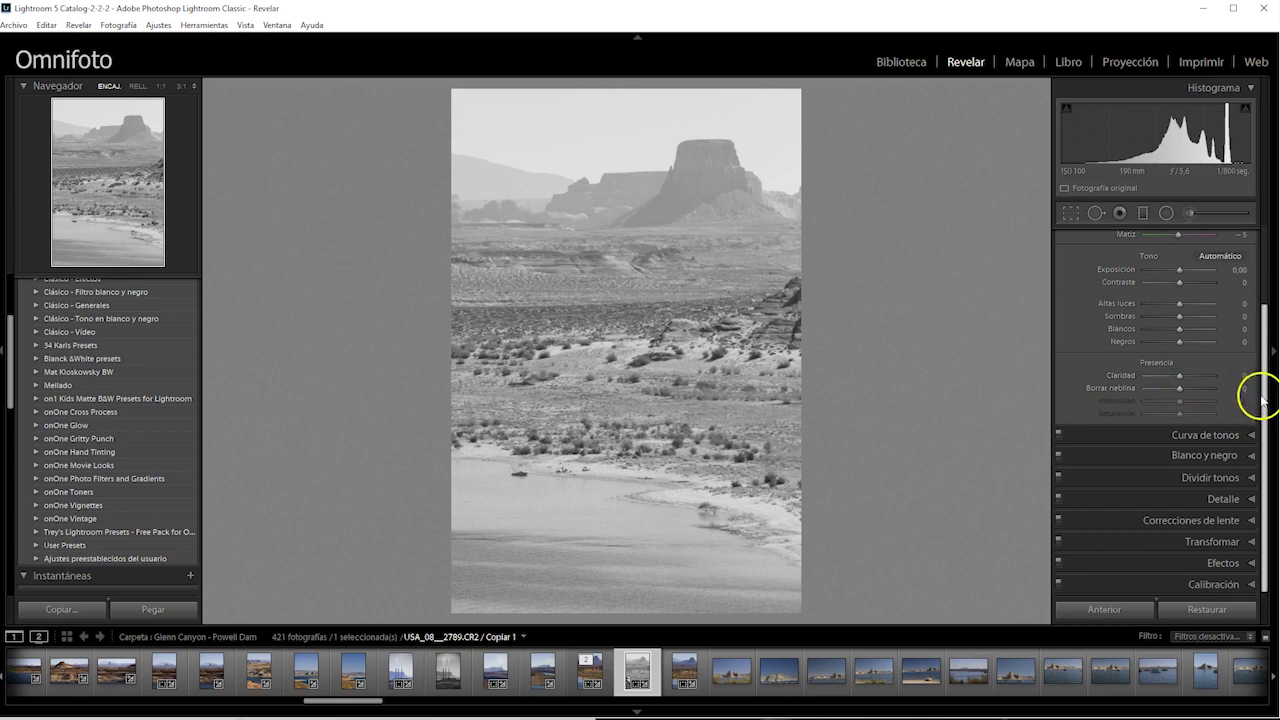
pyautogui.moveTo(1265, 401); pyautogui.dragTo(1262, 322)
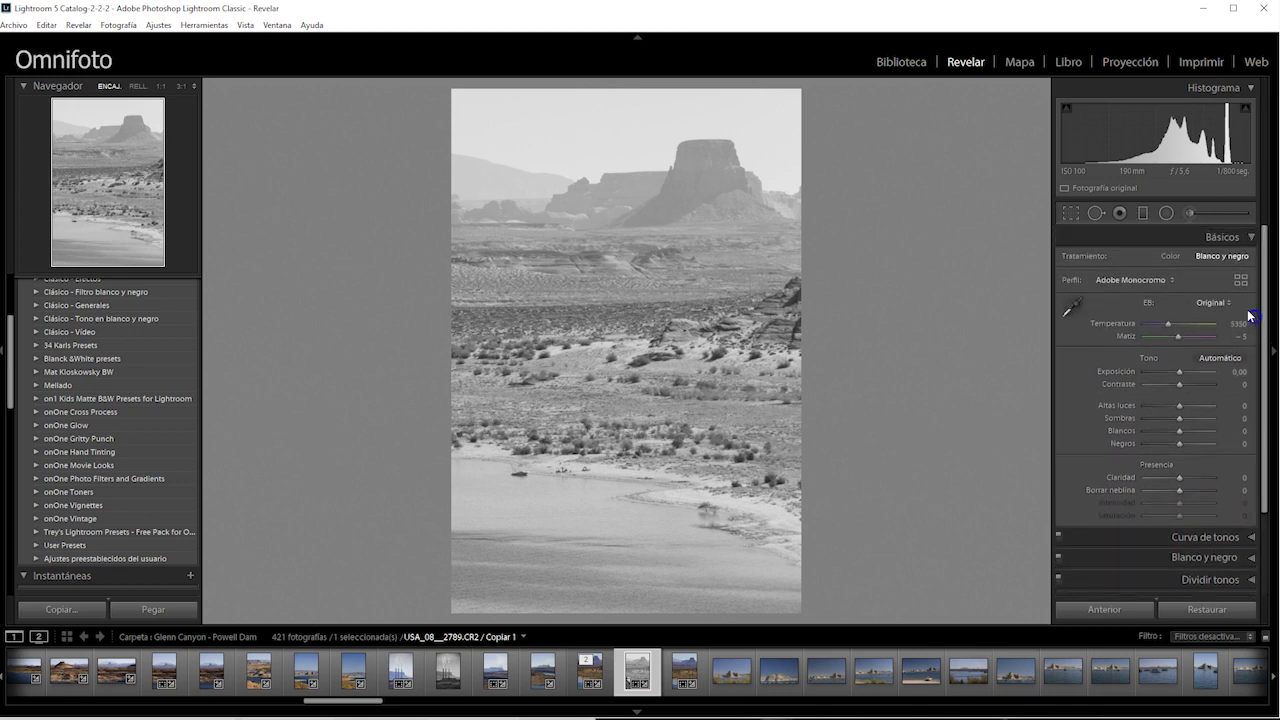
pyautogui.click(1140, 280)
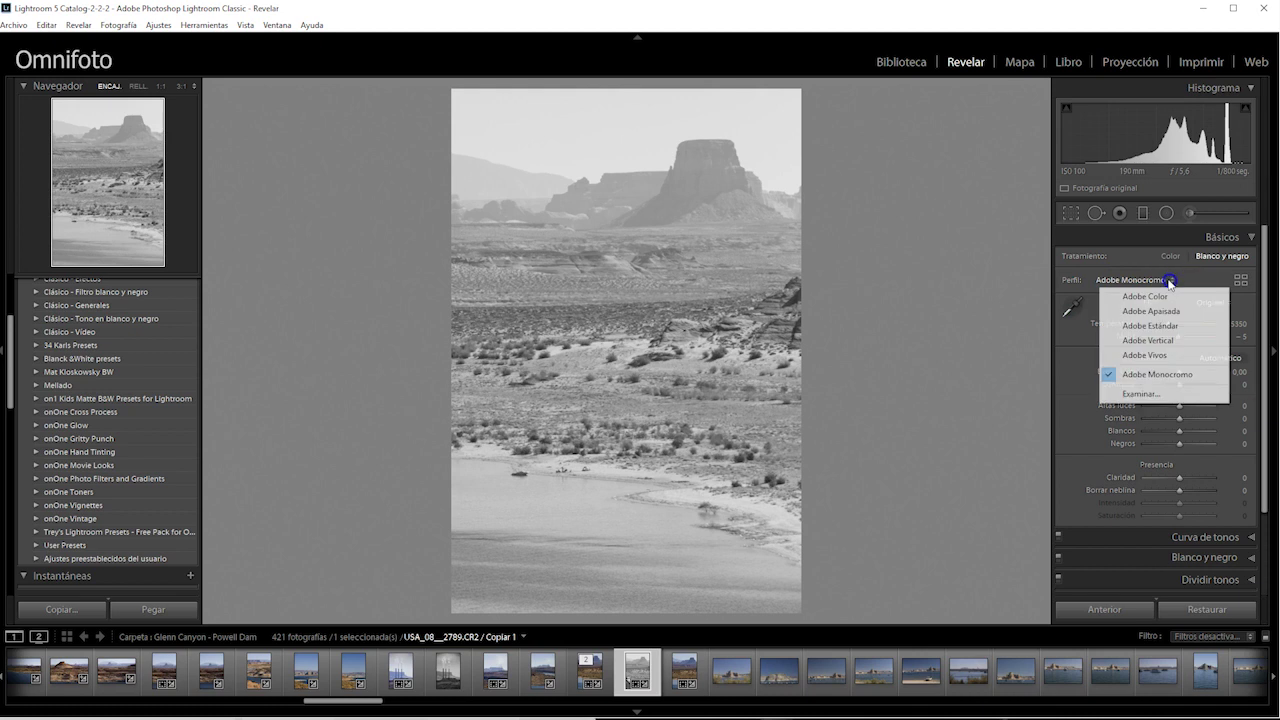
pyautogui.click(1140, 300)
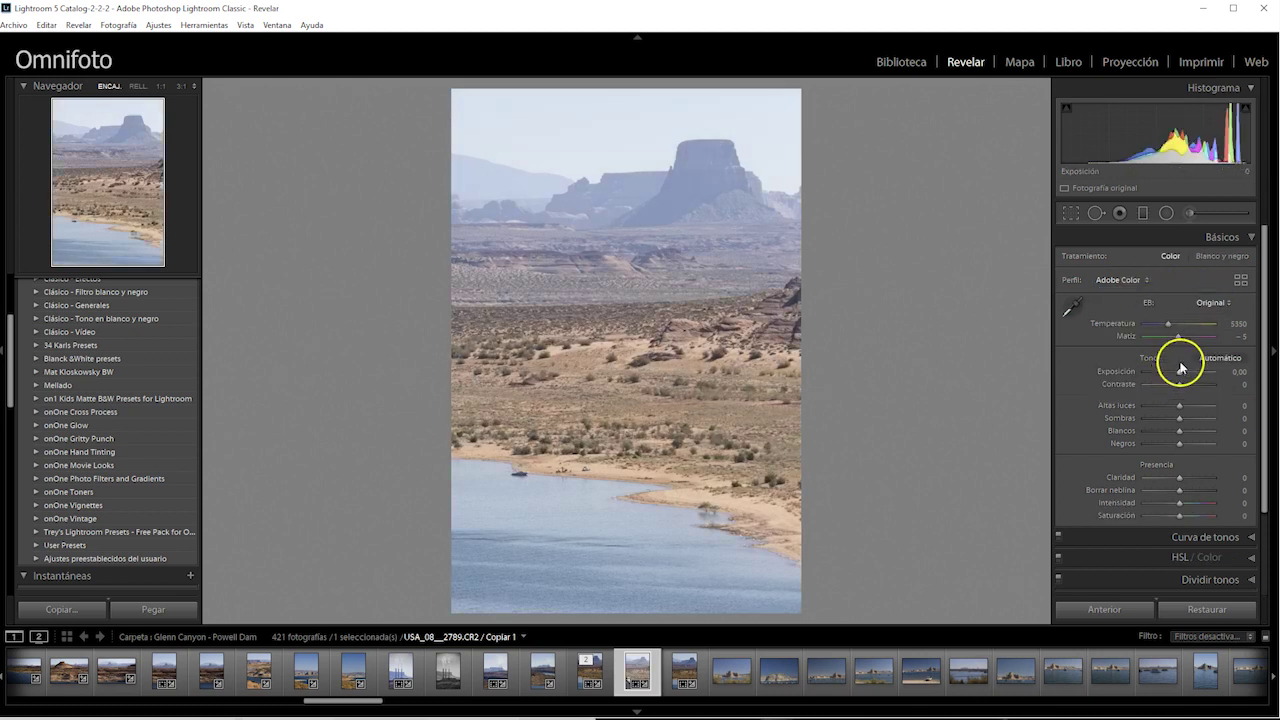
# Set Borrar neblina (Dehaze) to +40 after trying about +50.
pyautogui.moveTo(1264, 330); pyautogui.dragTo(1274, 410)
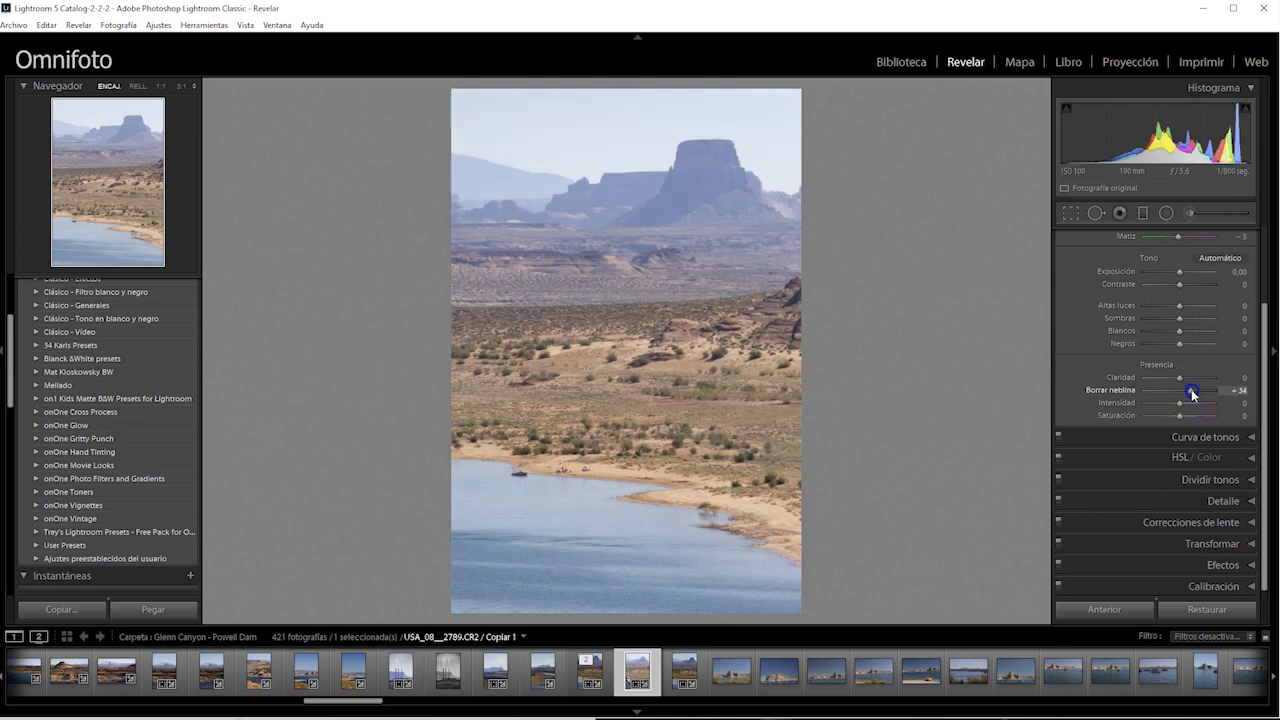
pyautogui.moveTo(1188, 395); pyautogui.dragTo(1198, 393)
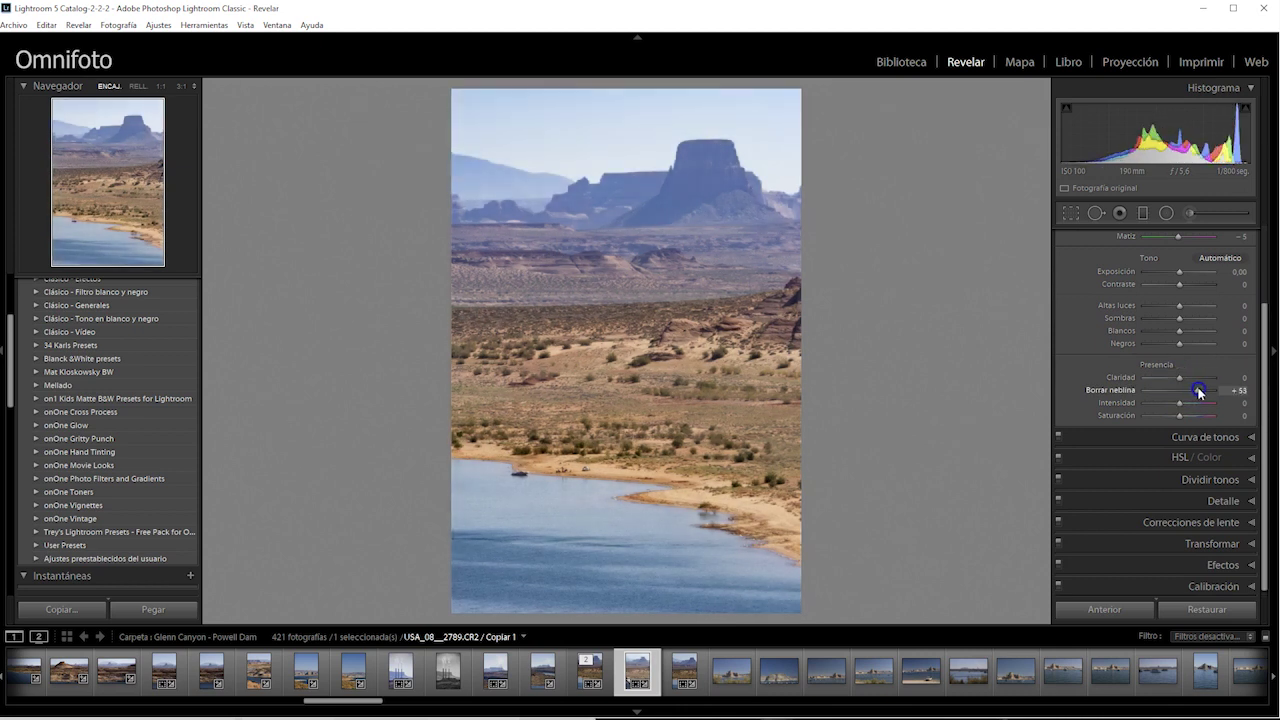
pyautogui.moveTo(1196, 393); pyautogui.dragTo(1192, 392)
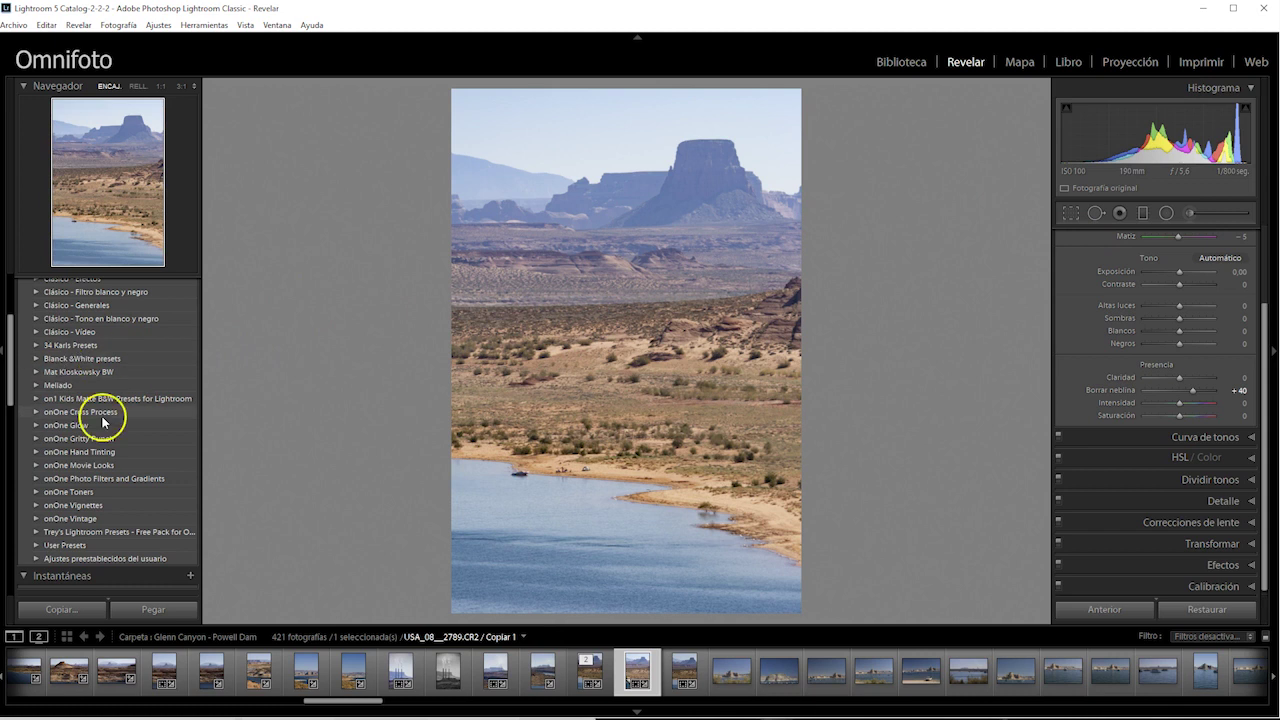
pyautogui.moveTo(12, 367)
pyautogui.mouseDown()
pyautogui.moveTo(10, 308)
pyautogui.moveTo(7, 358)
pyautogui.mouseUp()
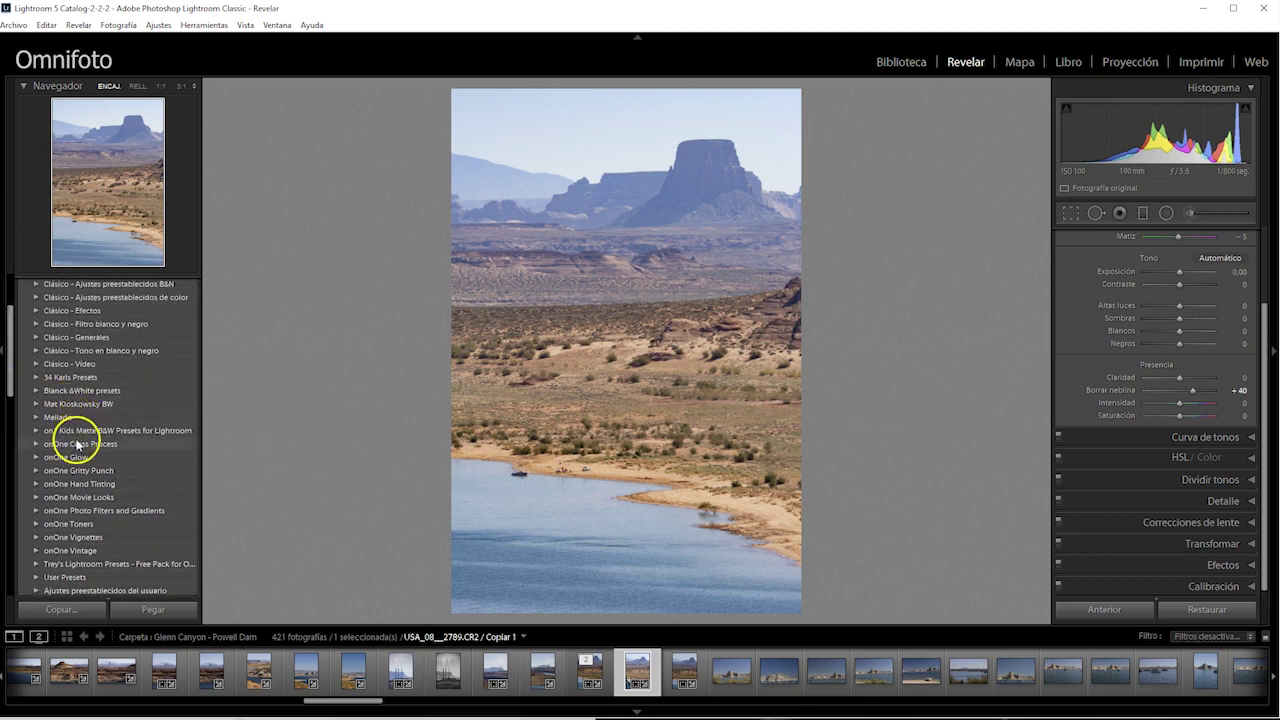
# Expand the 34 Karls Presets folder and apply Karl's +0.66 to raise exposure.
pyautogui.click(36, 525)
pyautogui.click(36, 523)
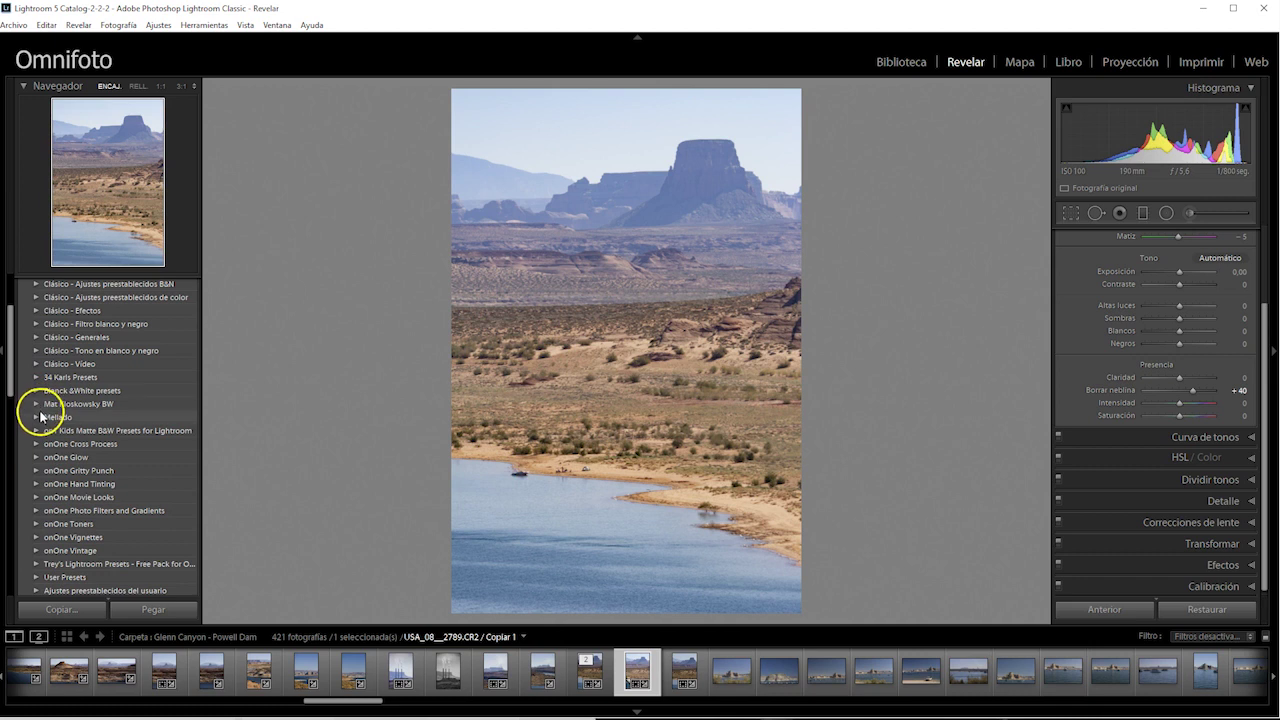
pyautogui.click(36, 378)
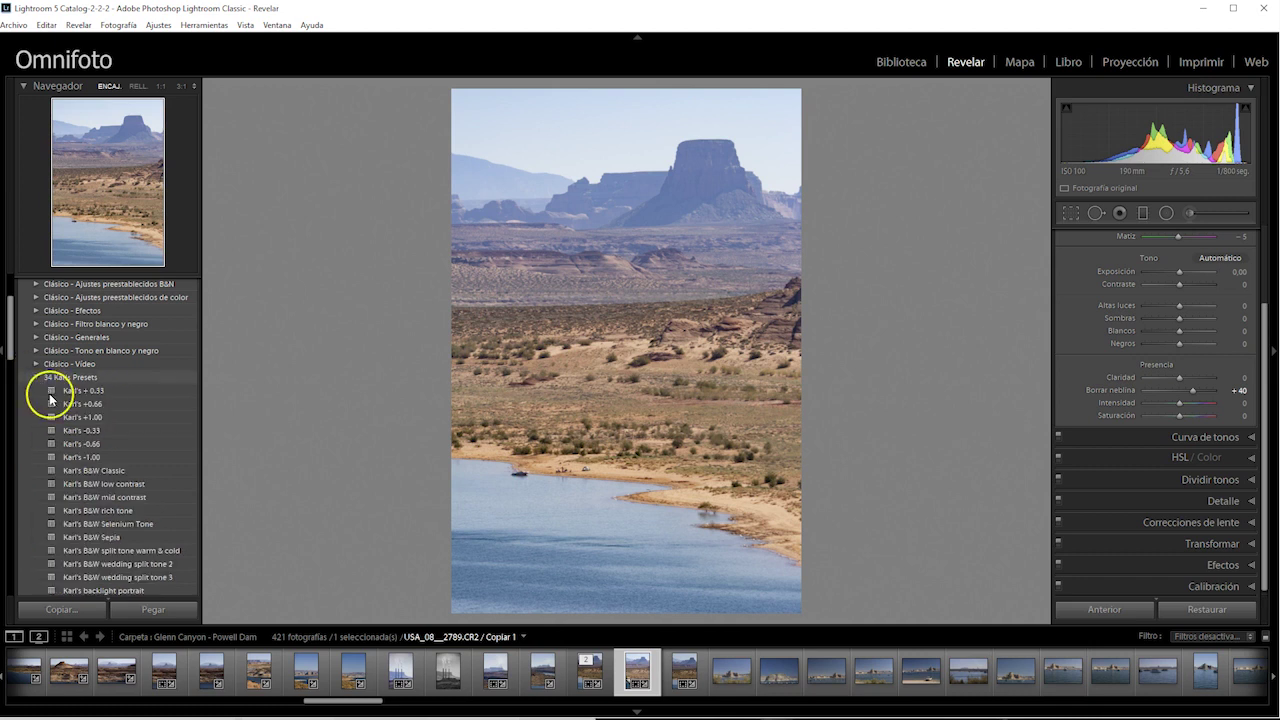
pyautogui.click(107, 404)
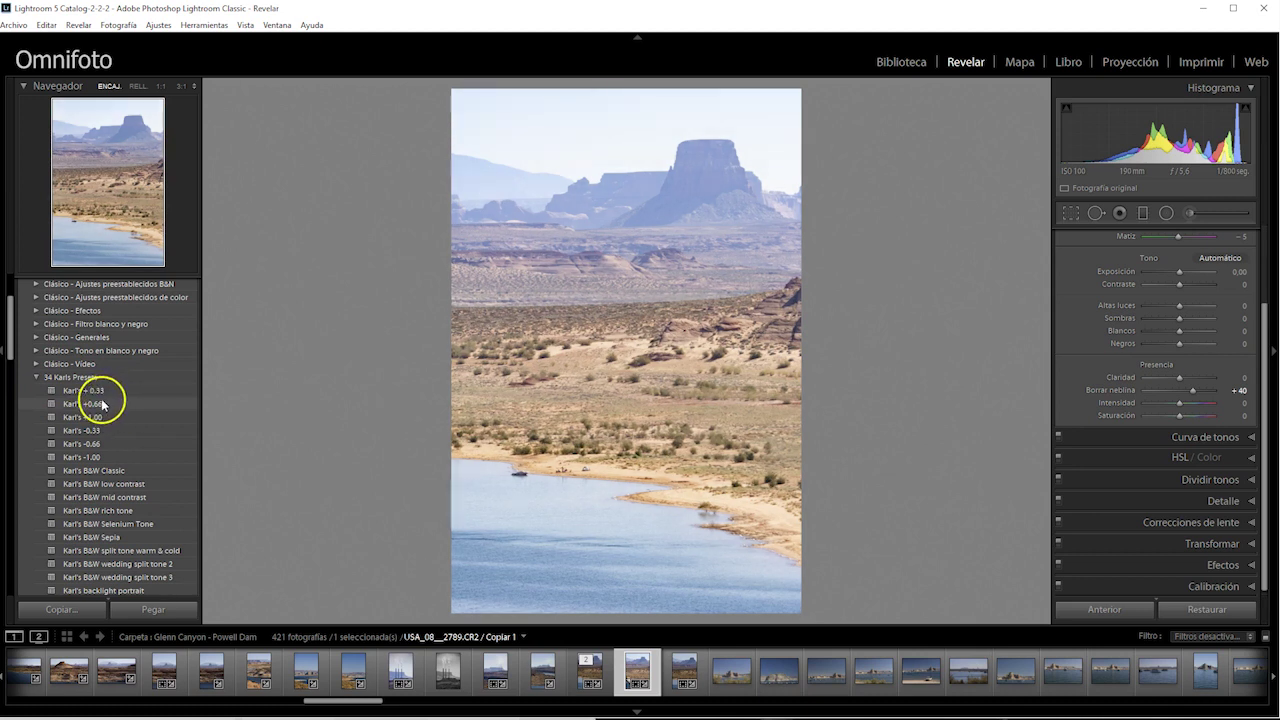
pyautogui.click(99, 405)
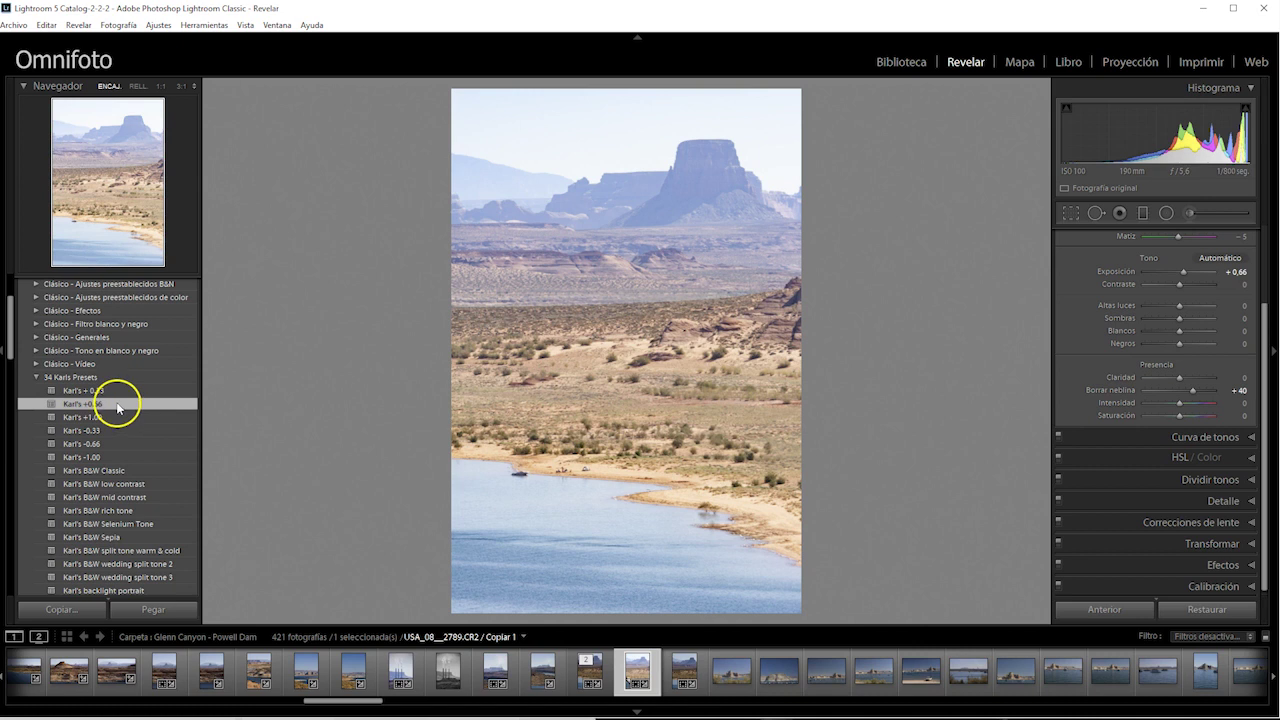
# Undo Karl's +0.66, then preview Karl's B&W, Sepia, split tone, backlight portrait and -1.00 presets.
pyautogui.hotkey('ctrl', 'z')
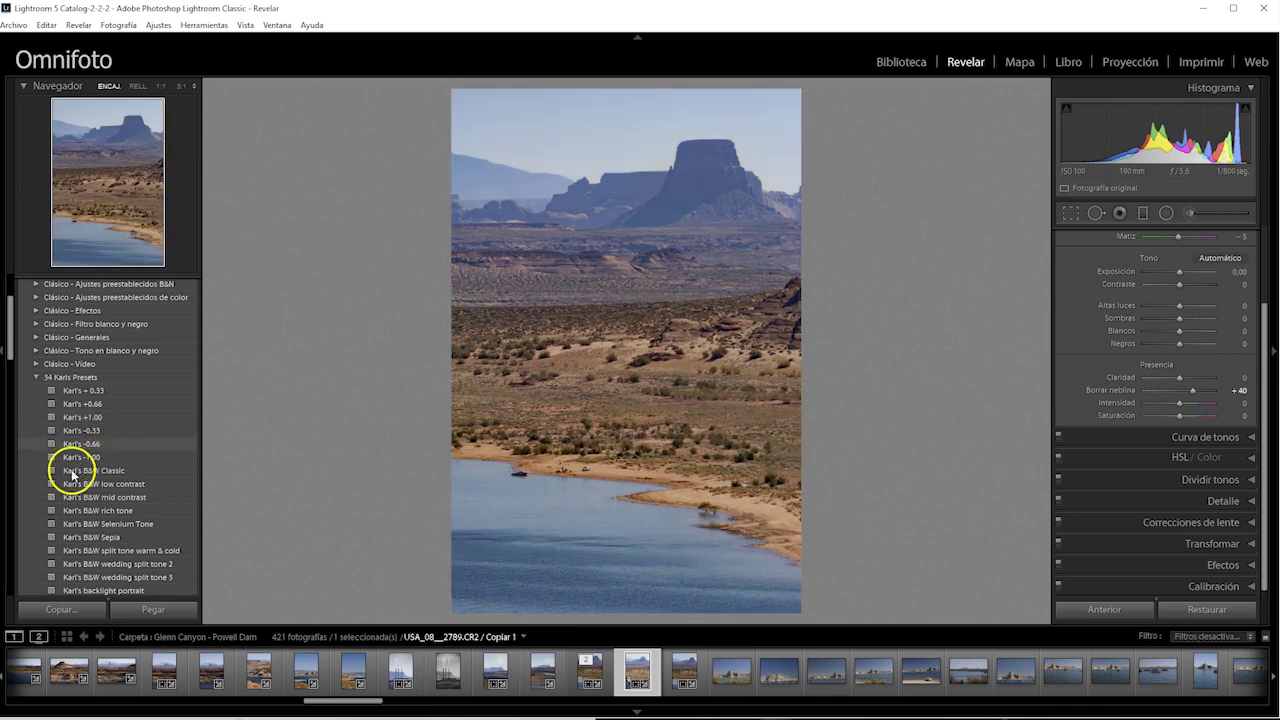
pyautogui.click(72, 476)
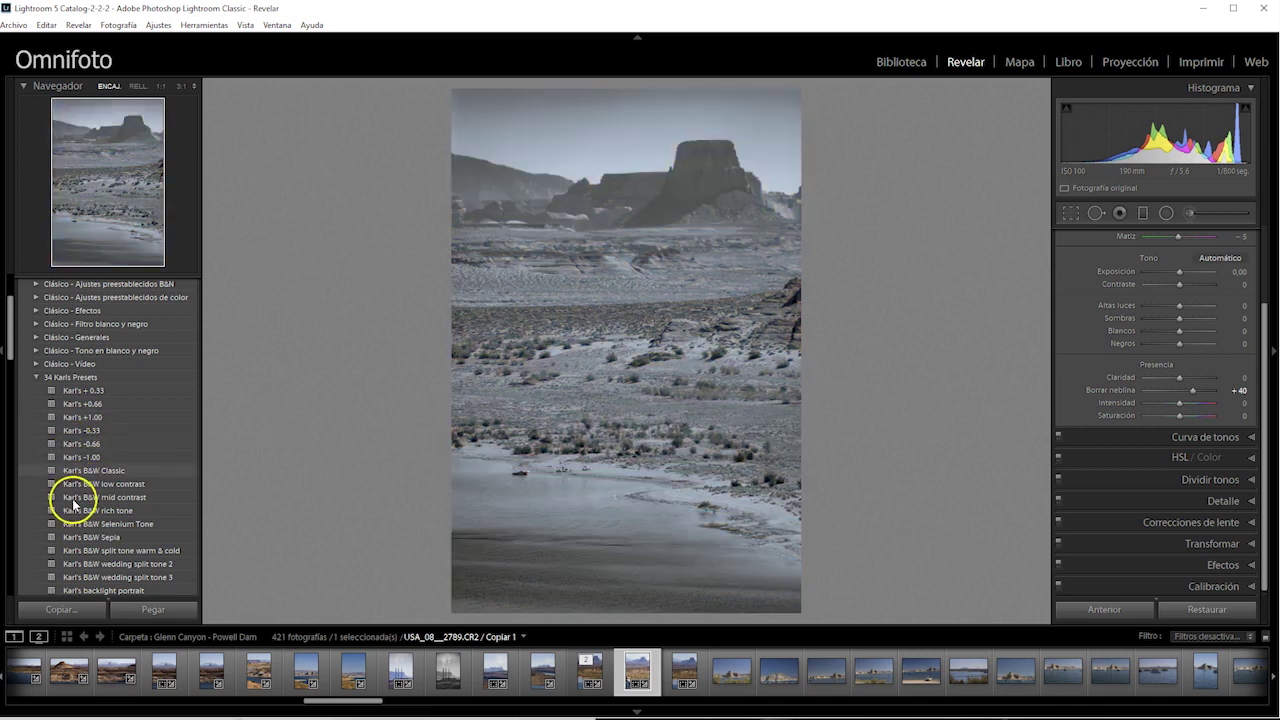
pyautogui.click(73, 500)
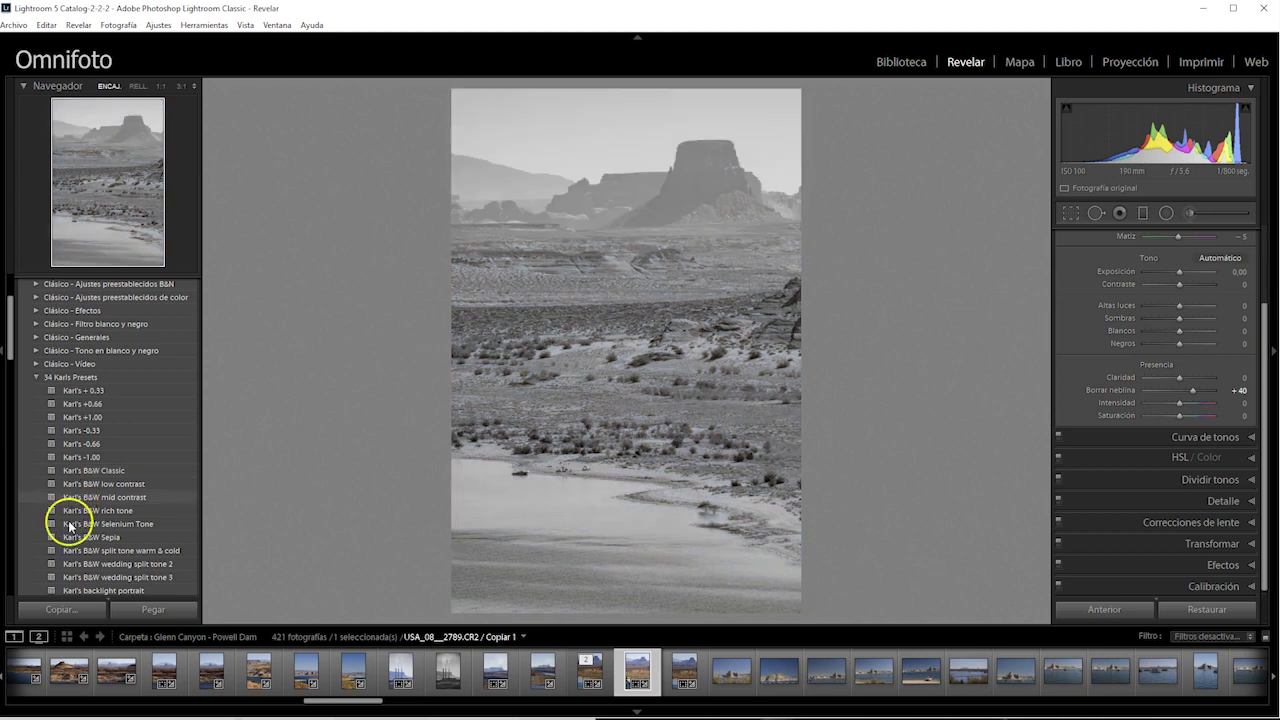
pyautogui.click(68, 540)
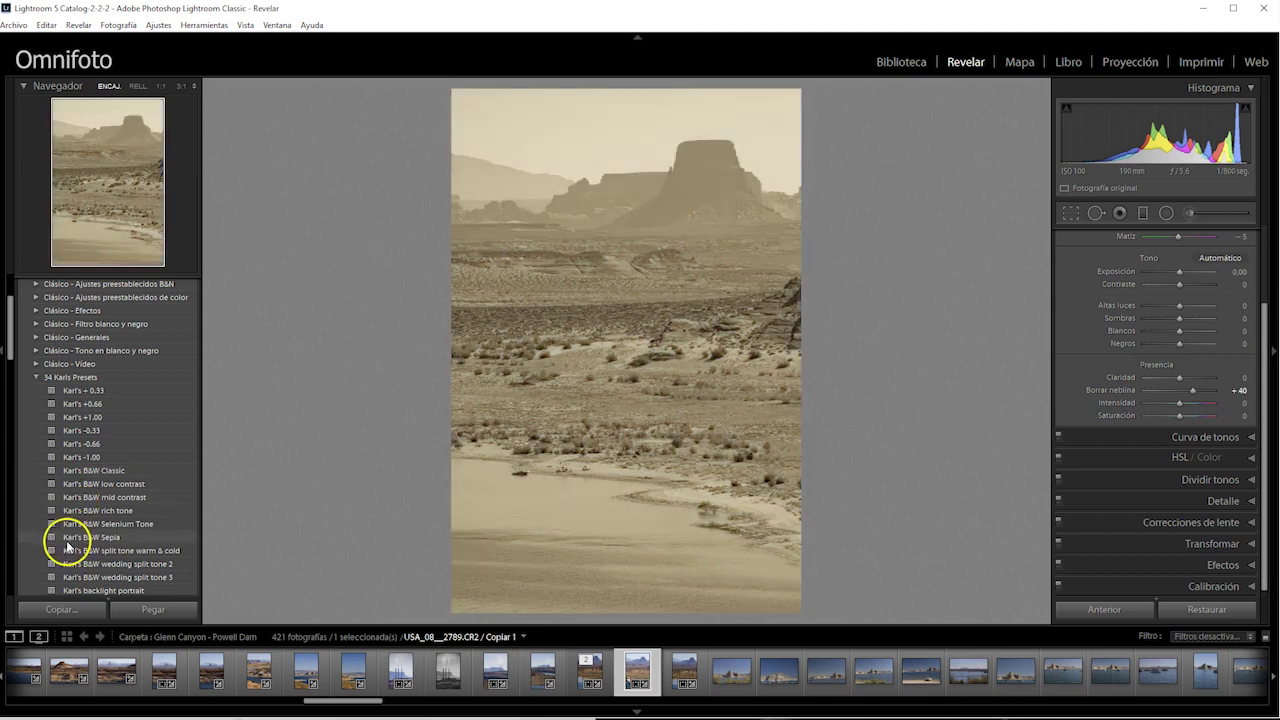
pyautogui.click(66, 566)
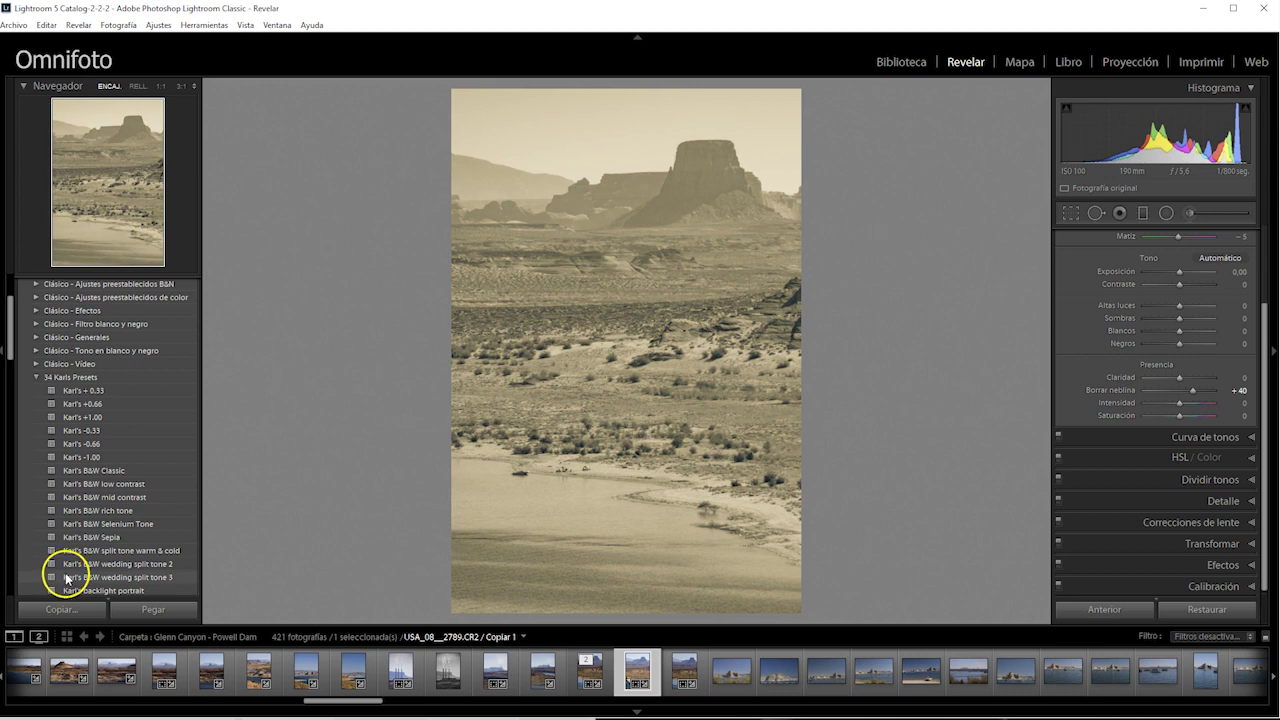
pyautogui.click(66, 592)
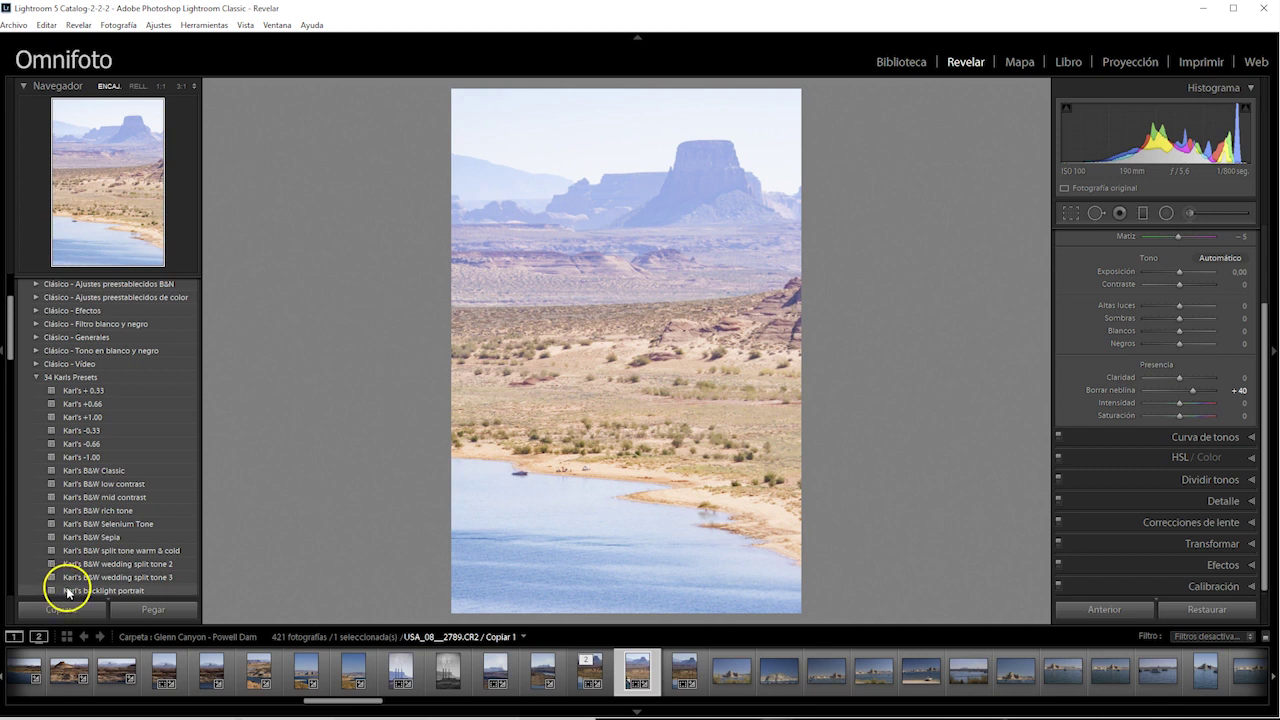
pyautogui.click(82, 457)
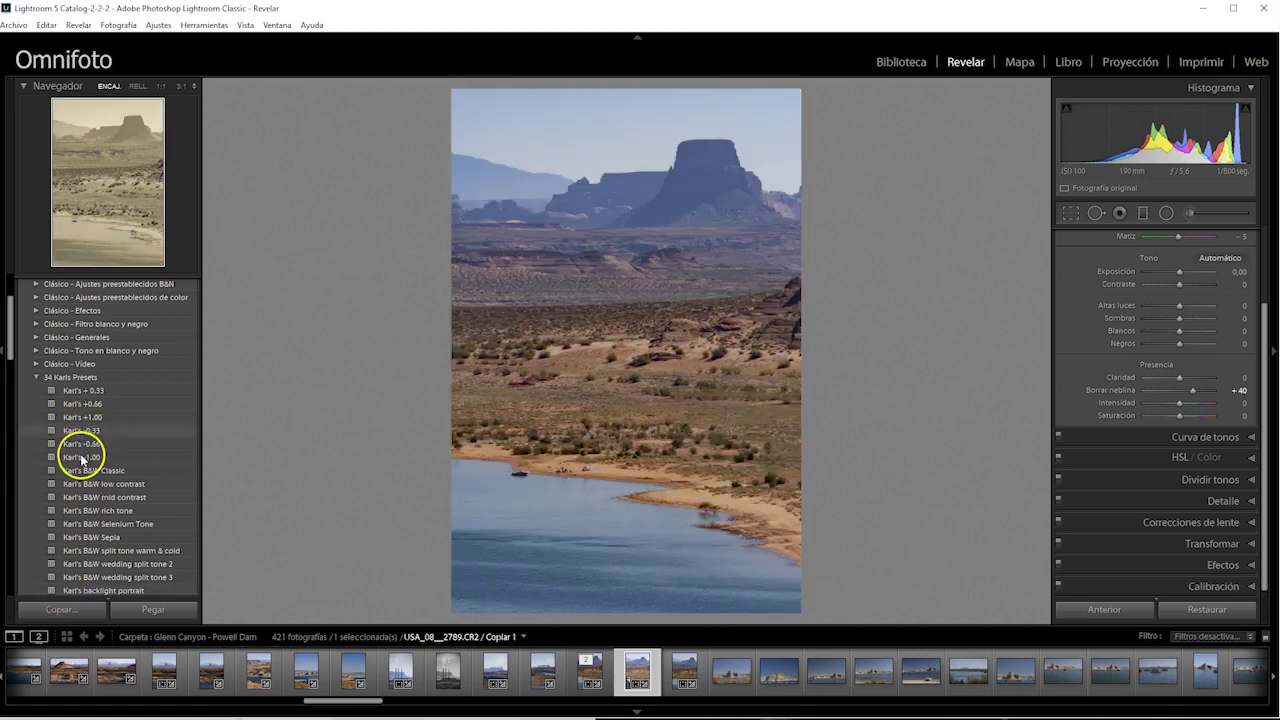
pyautogui.click(85, 443)
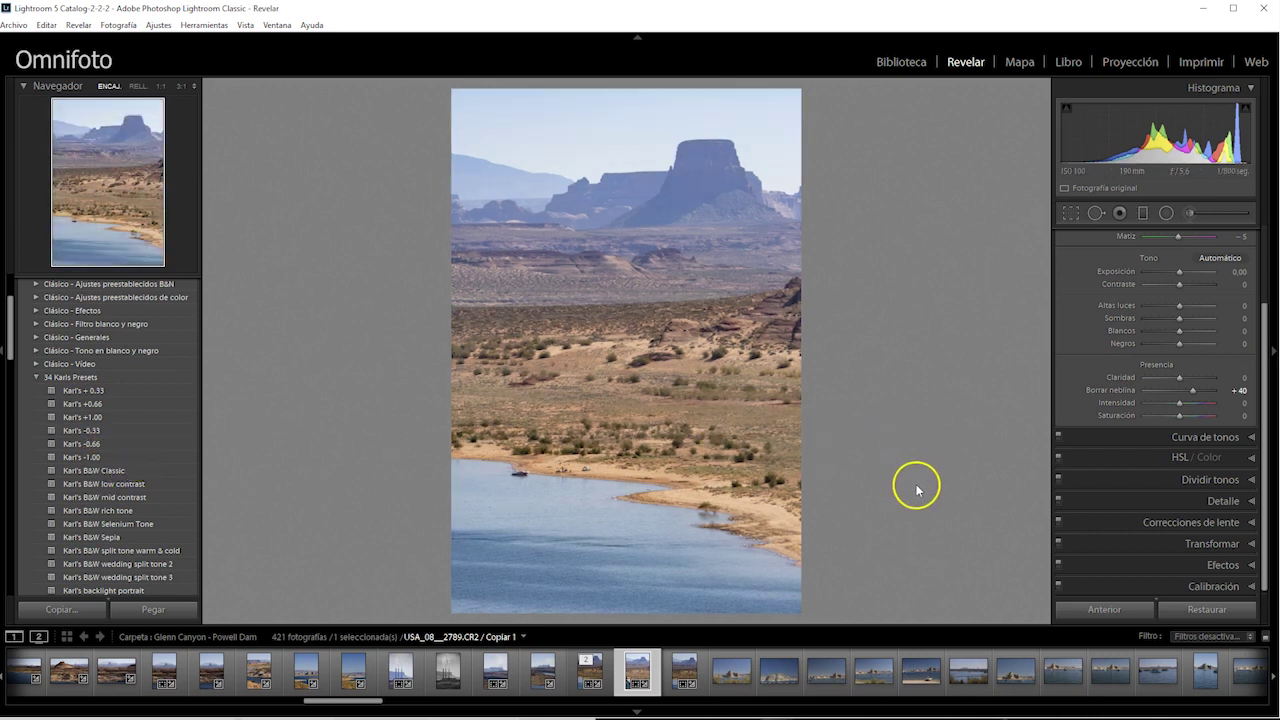